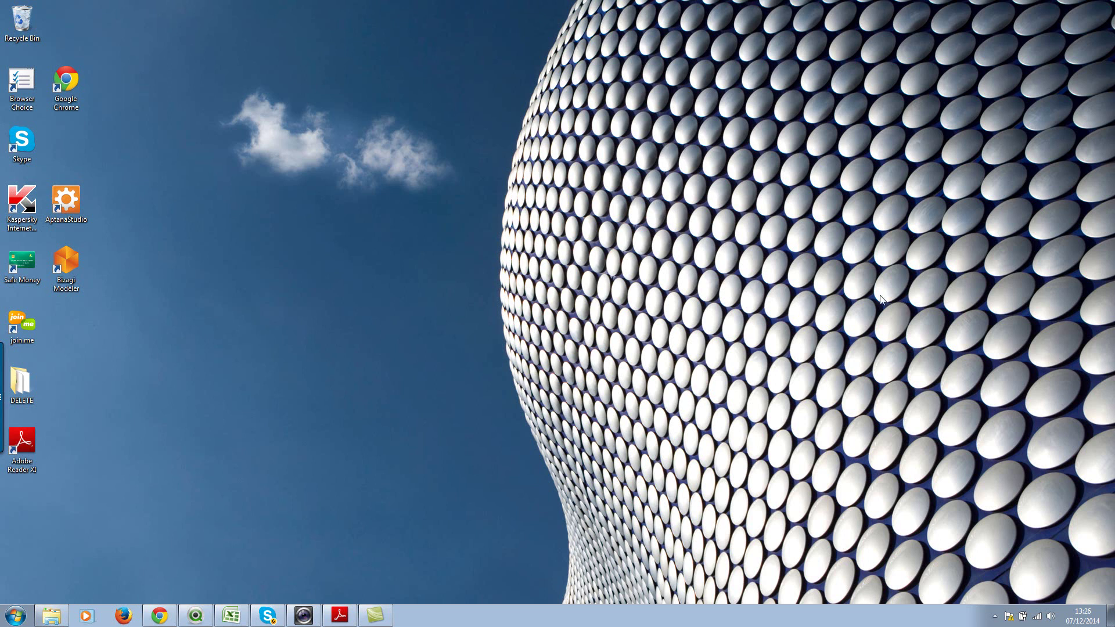
pyautogui.click(196, 618)
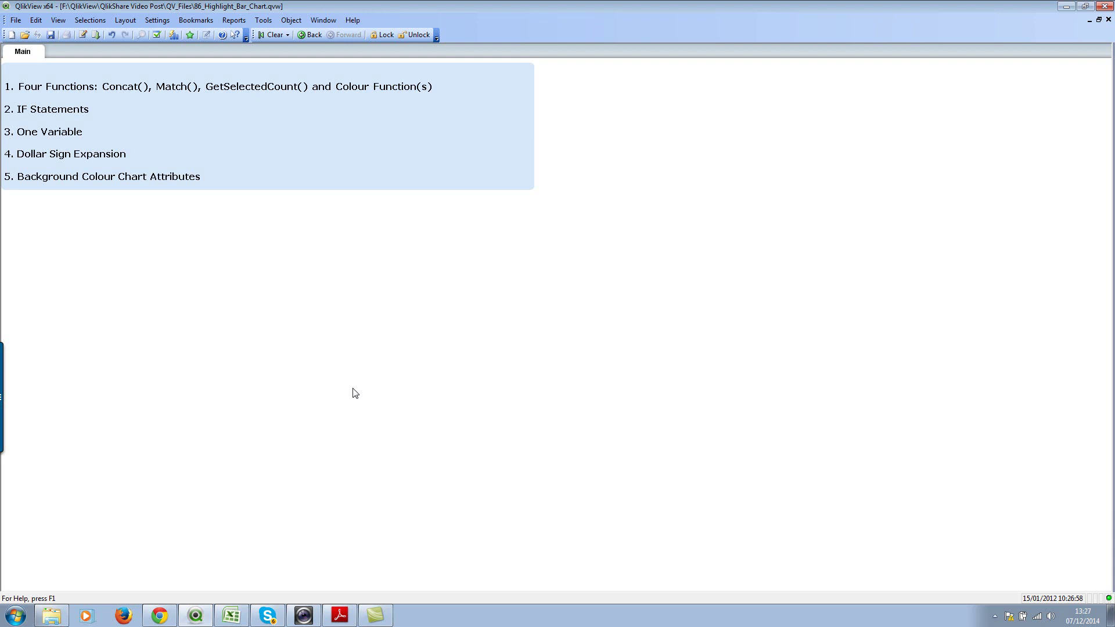
# Start a new bar chart on the Main sheet with Month as its dimension.
pyautogui.rightClick(383, 259)
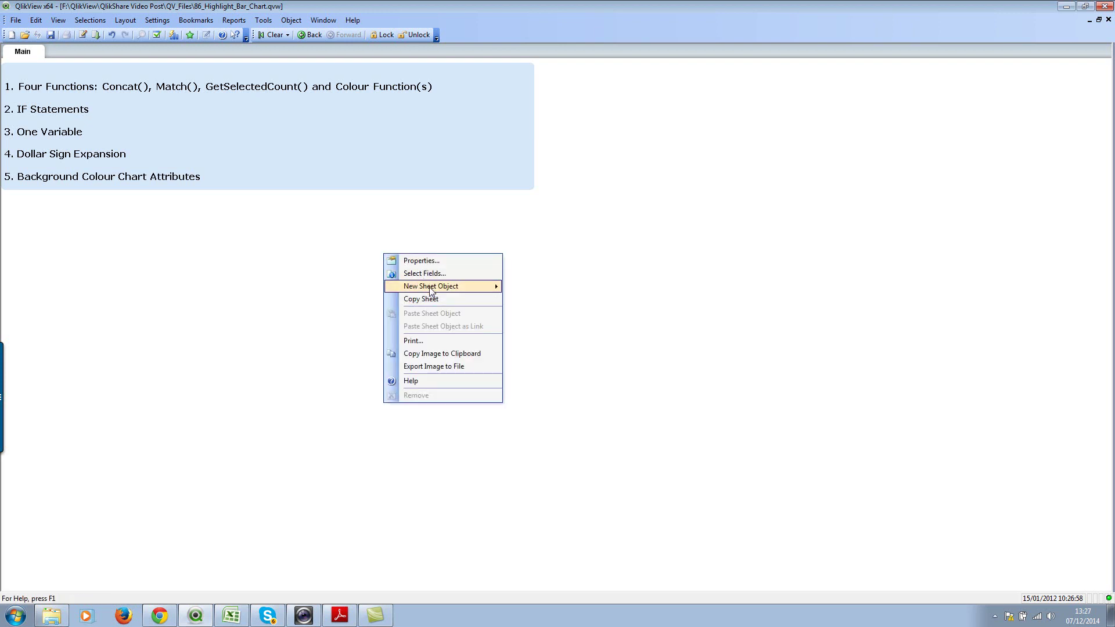
pyautogui.moveTo(430, 291)
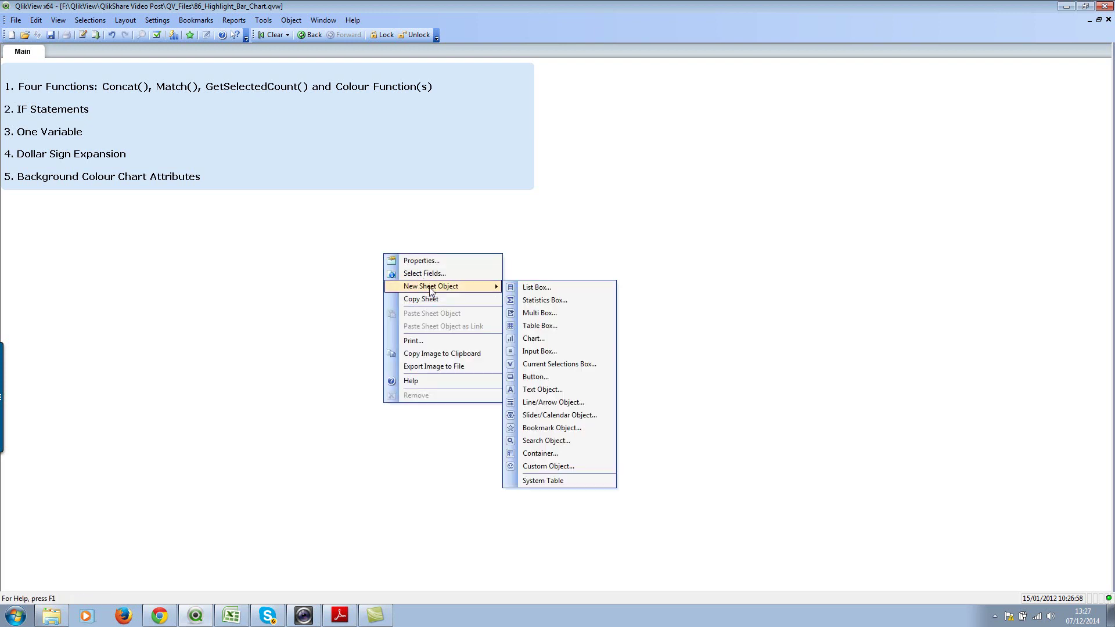
pyautogui.click(533, 338)
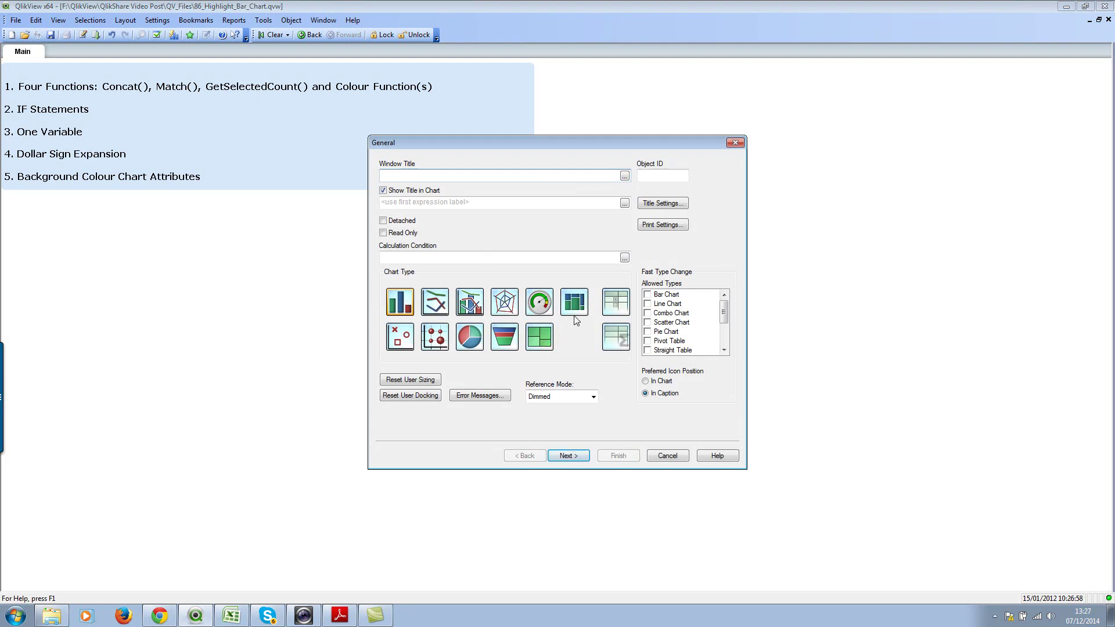
pyautogui.click(394, 306)
pyautogui.click(566, 455)
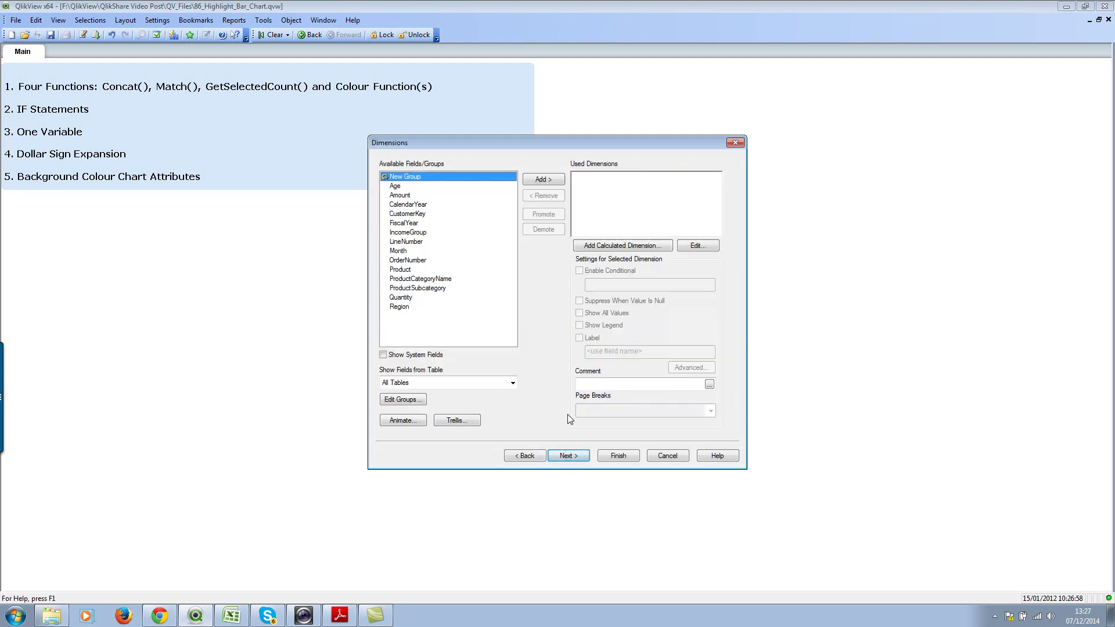
pyautogui.click(408, 251)
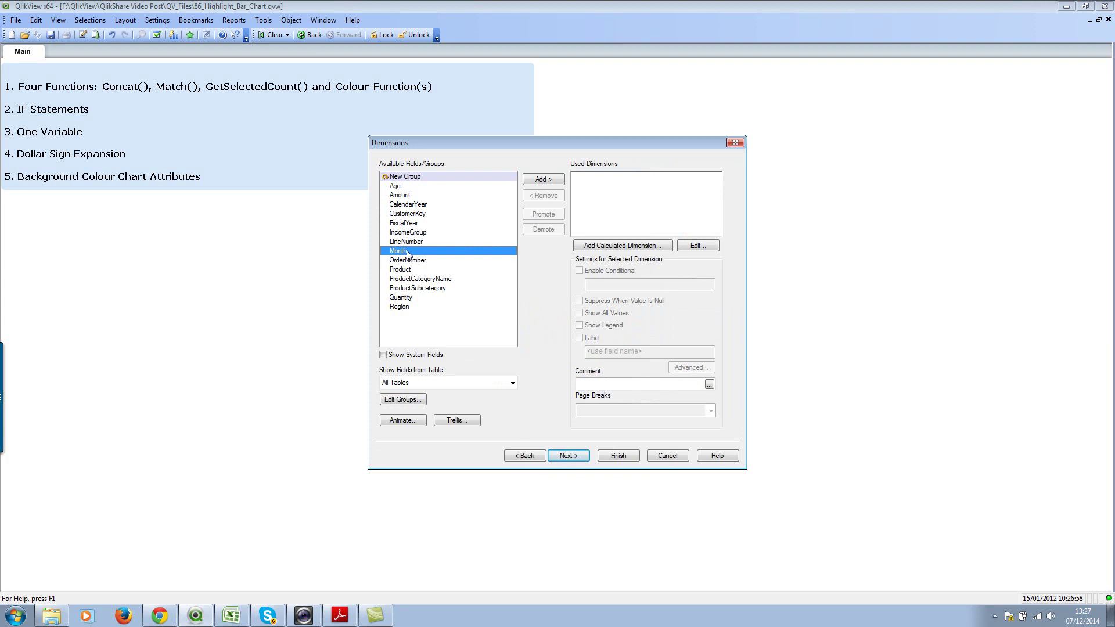
pyautogui.click(543, 179)
pyautogui.click(566, 456)
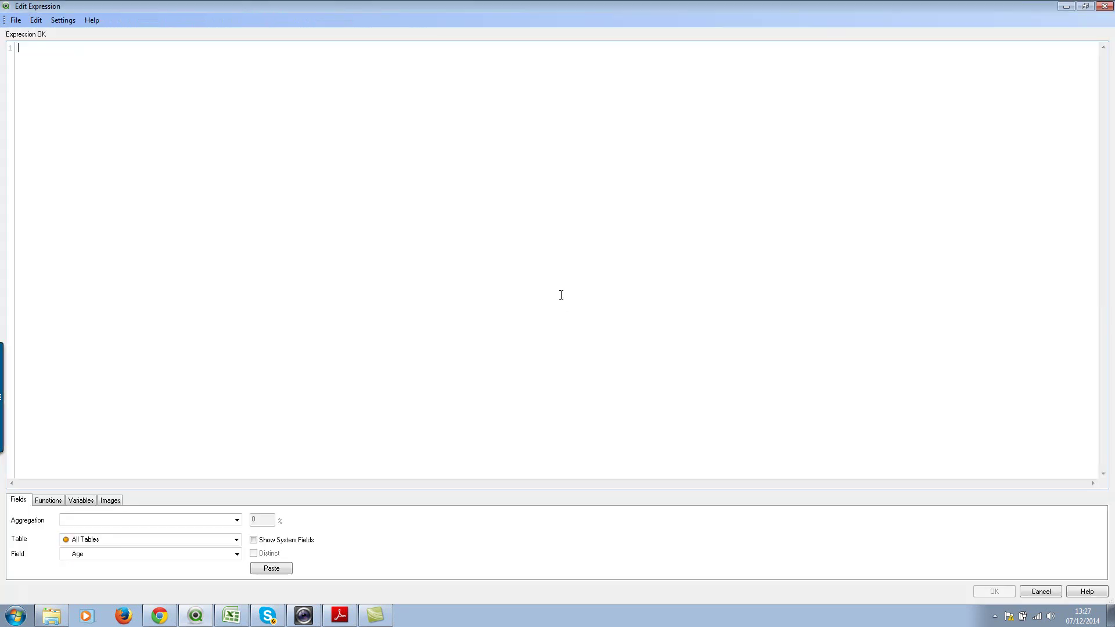
# Enter SUM(Amount) as the chart expression and finish the bar chart.
pyautogui.press('capslock')
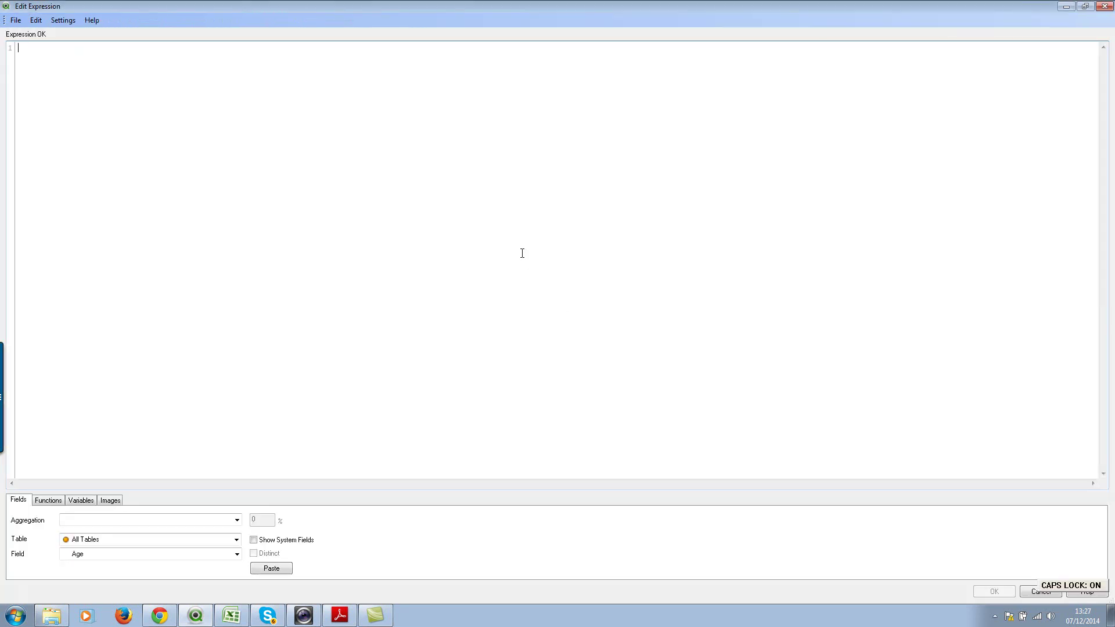
pyautogui.write('SUM')
pyautogui.press('capslock')
pyautogui.write('(Amount')
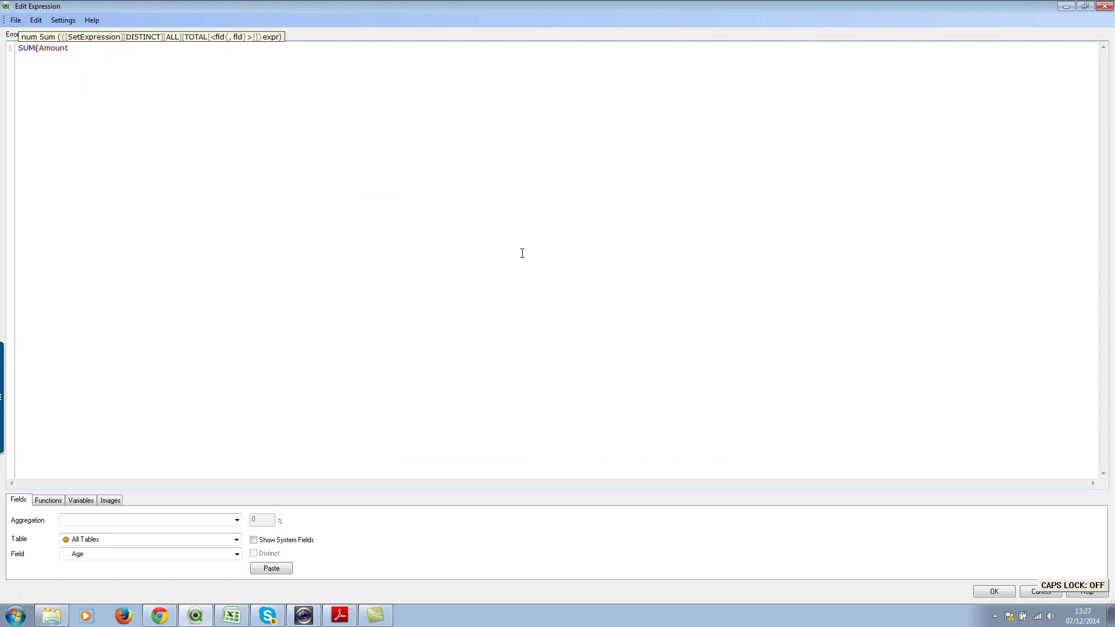
pyautogui.write(')')
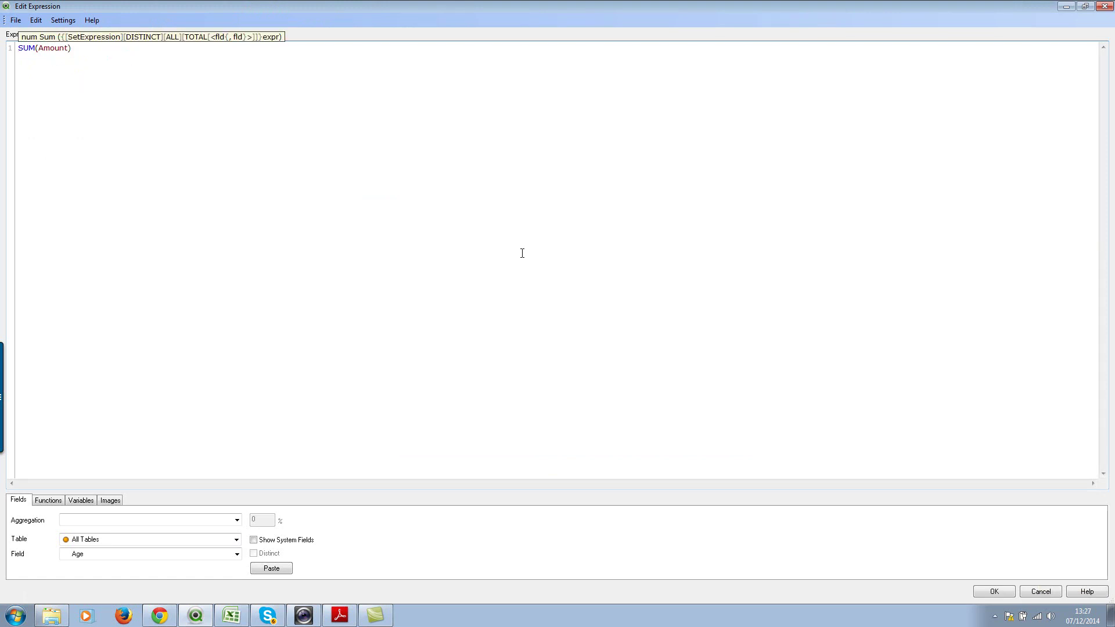
pyautogui.click(993, 591)
pyautogui.click(617, 458)
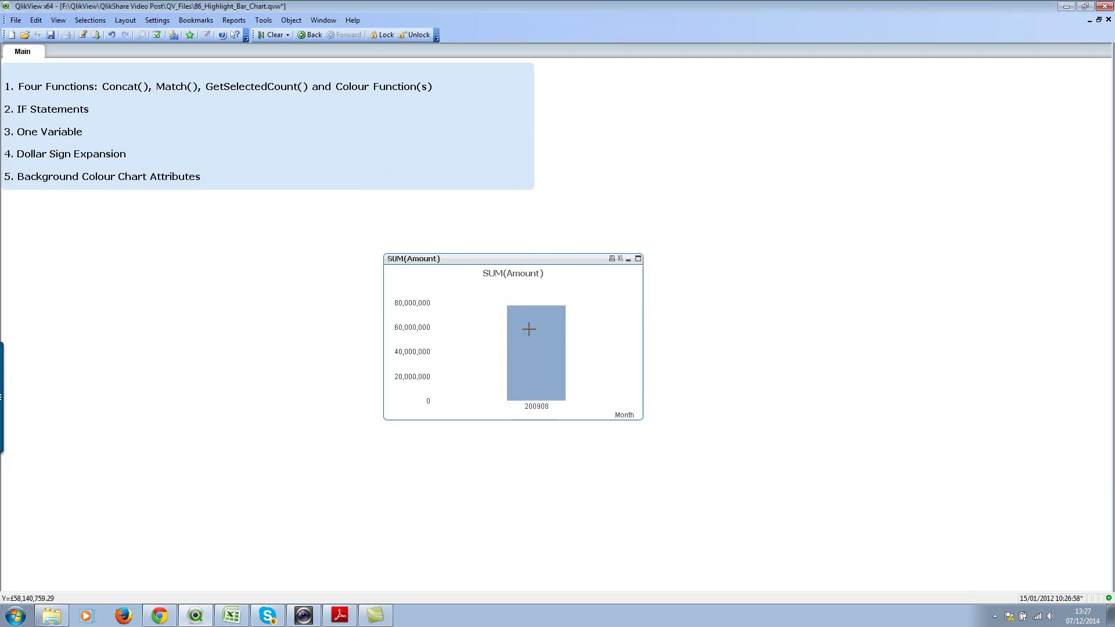
# Widen the chart to show all twelve months, move it left, and test-select month 200907.
pyautogui.click(643, 324)
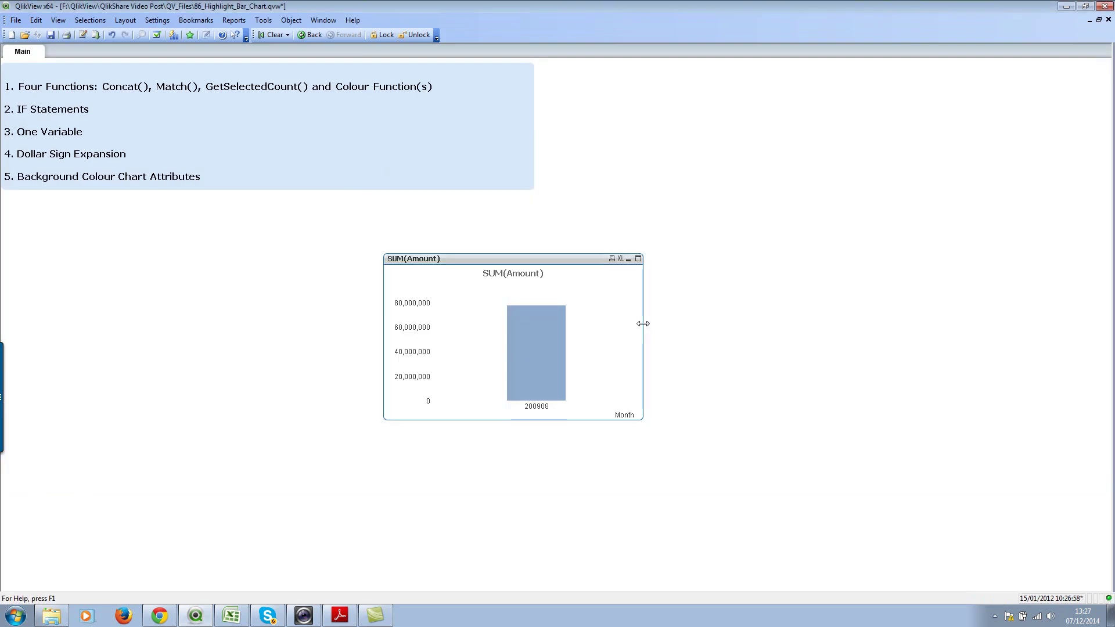
pyautogui.moveTo(643, 324); pyautogui.dragTo(986, 325)
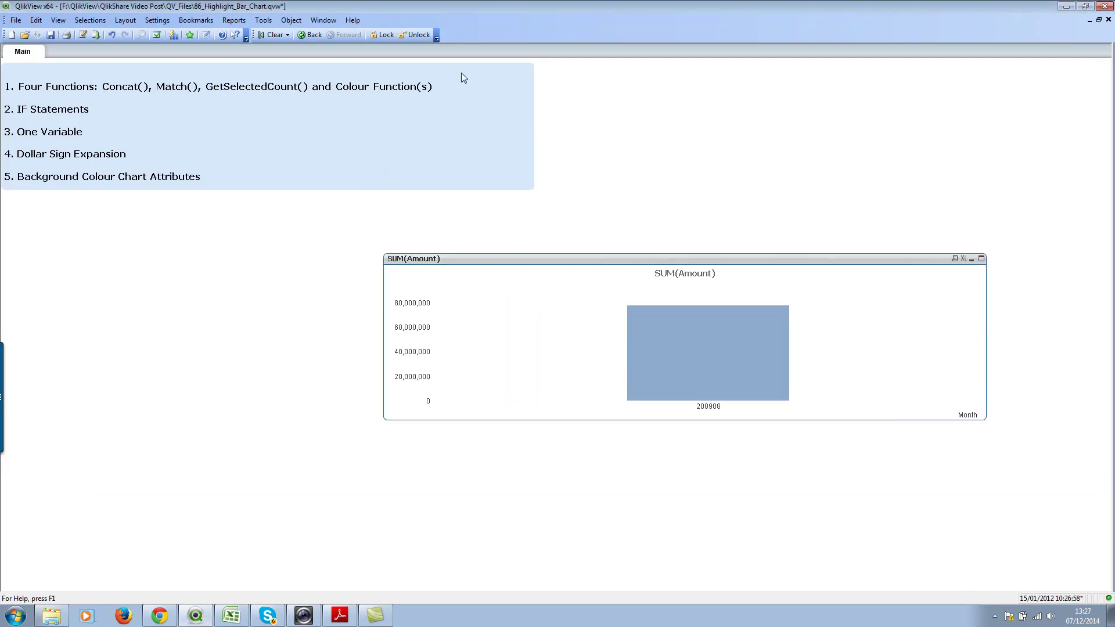
pyautogui.click(273, 35)
pyautogui.moveTo(646, 259); pyautogui.dragTo(355, 236)
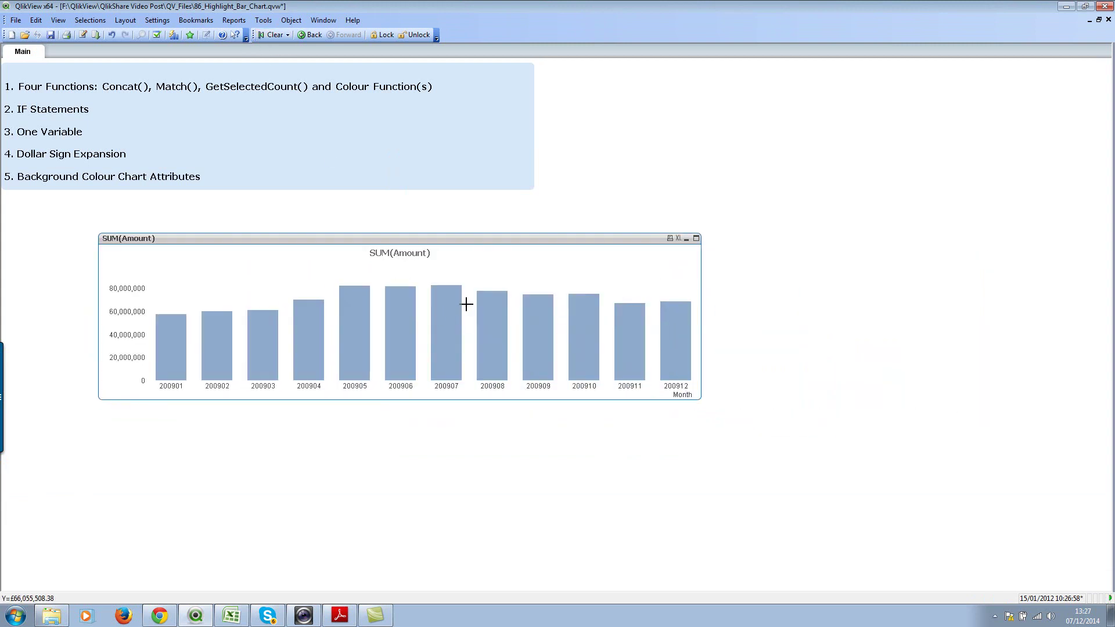
pyautogui.click(455, 332)
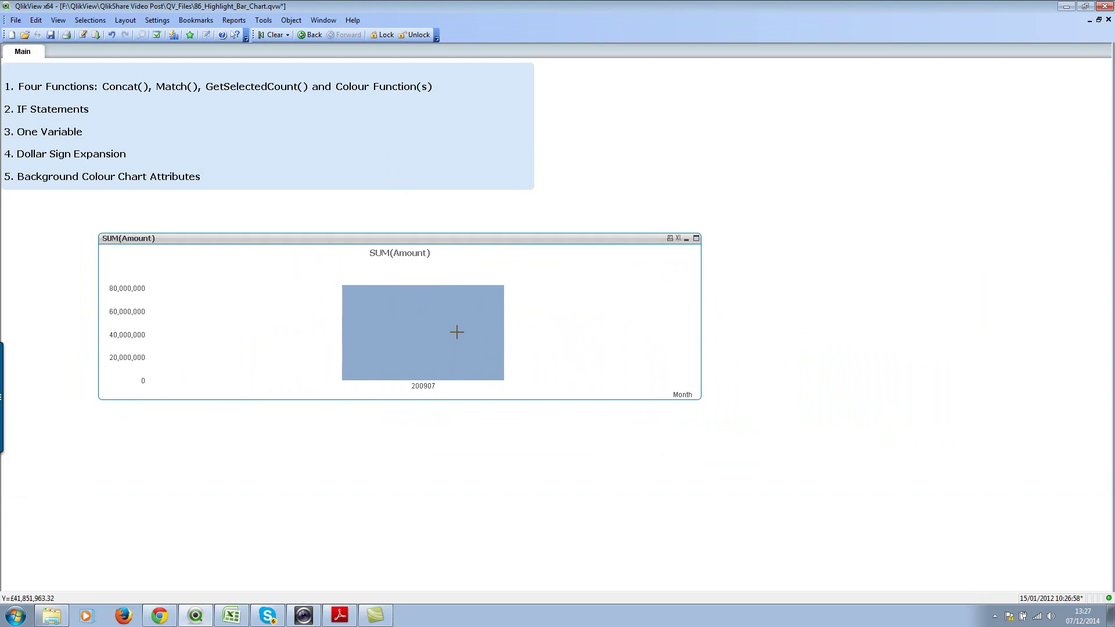
pyautogui.moveTo(456, 332)
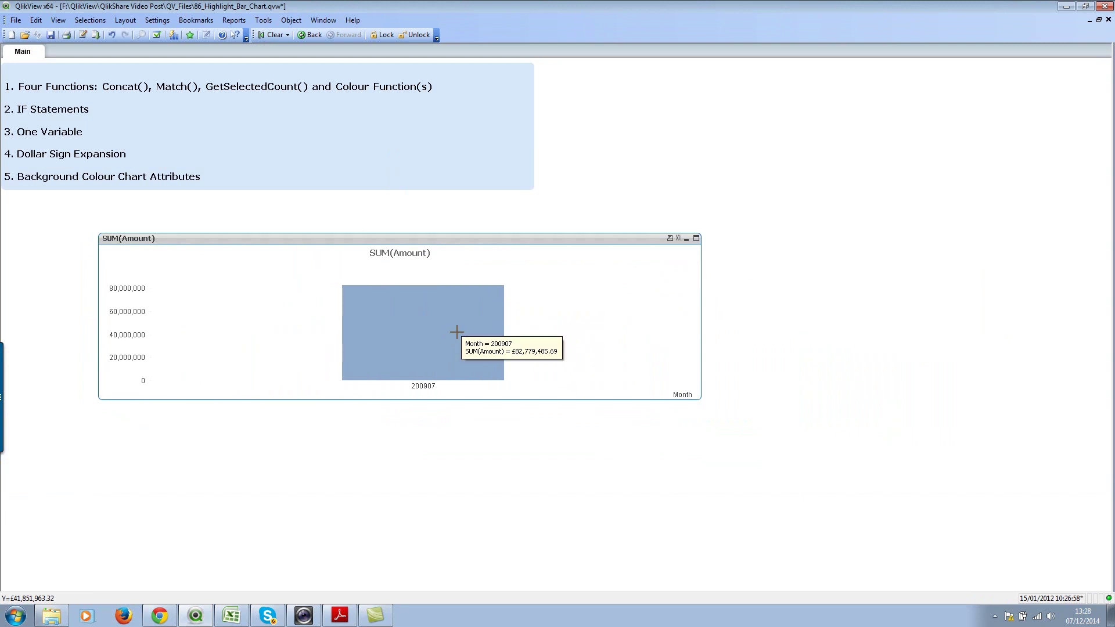
pyautogui.click(456, 331)
# Add a Month list box beside the SUM(Amount) chart.
pyautogui.rightClick(761, 240)
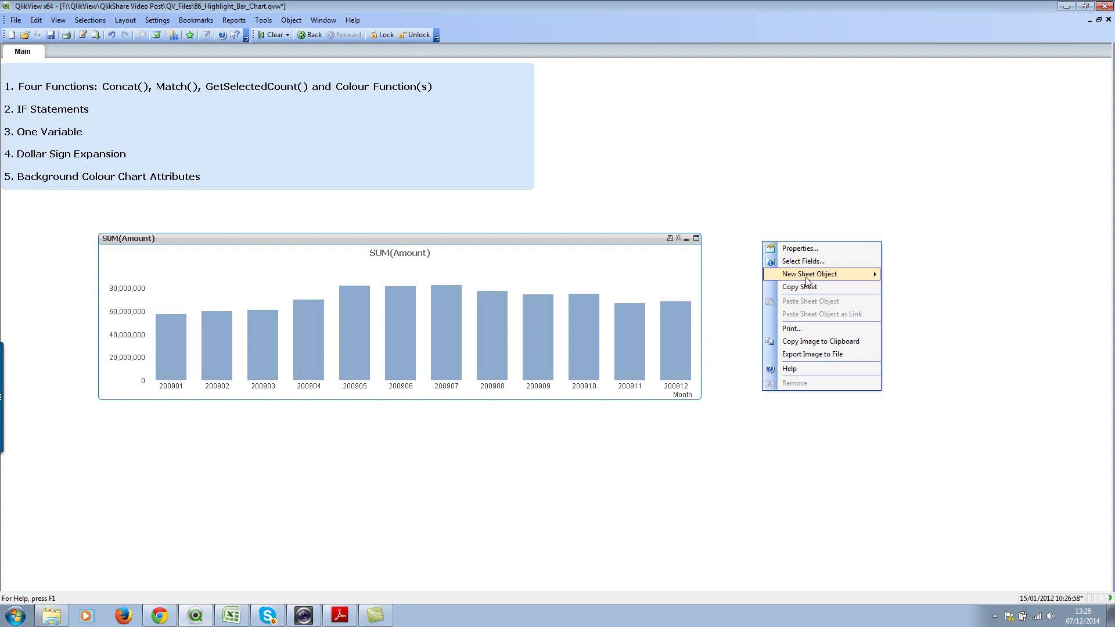
pyautogui.moveTo(806, 280)
pyautogui.click(910, 276)
pyautogui.click(432, 231)
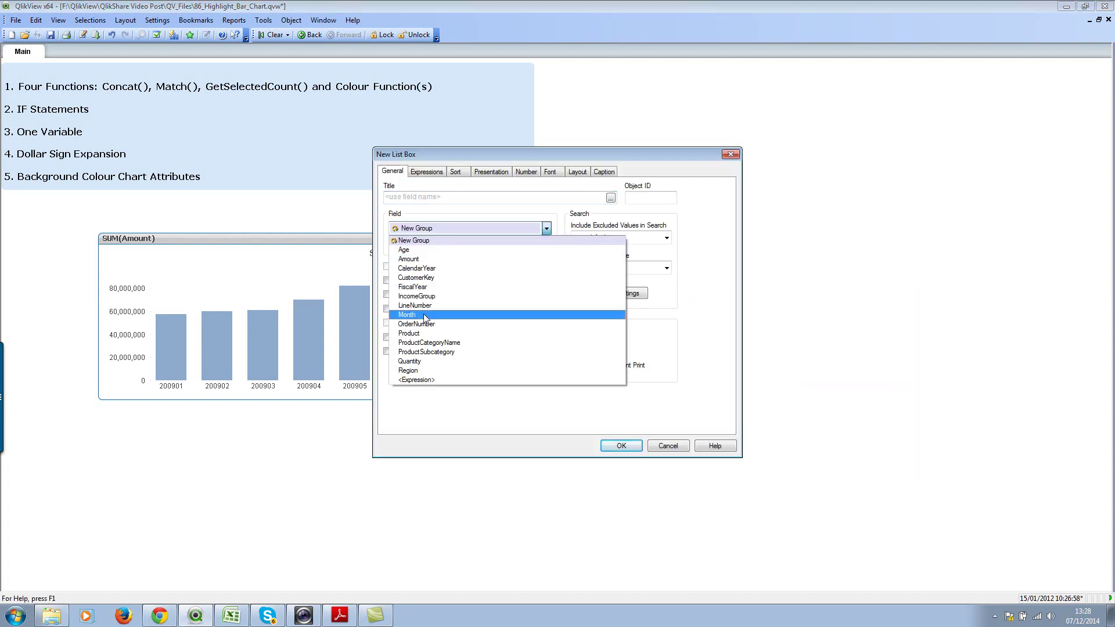
pyautogui.click(421, 314)
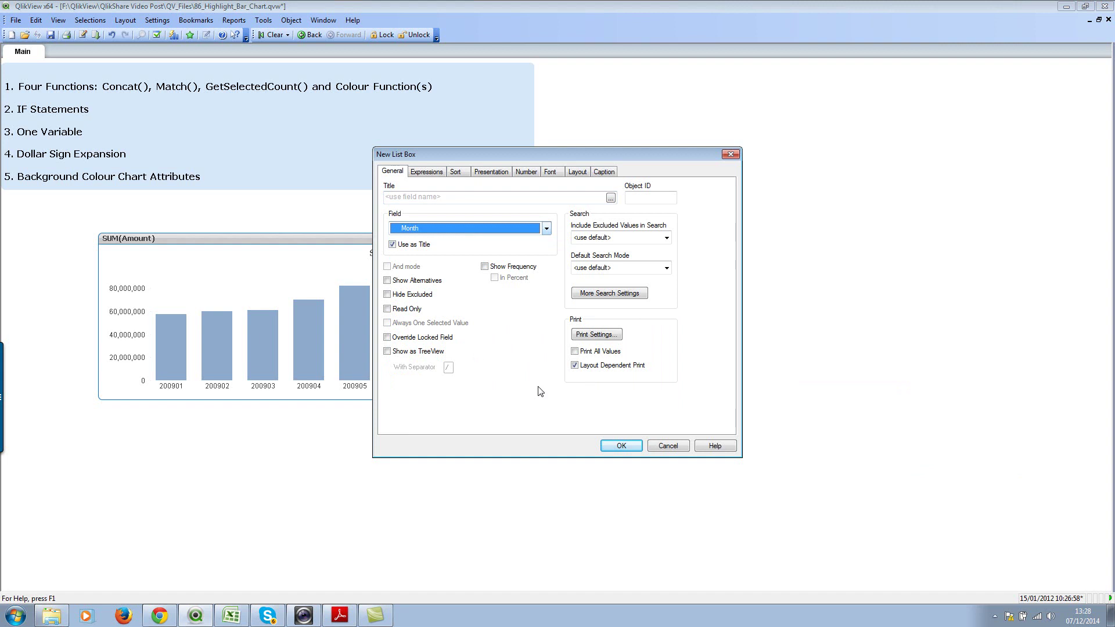
pyautogui.click(620, 446)
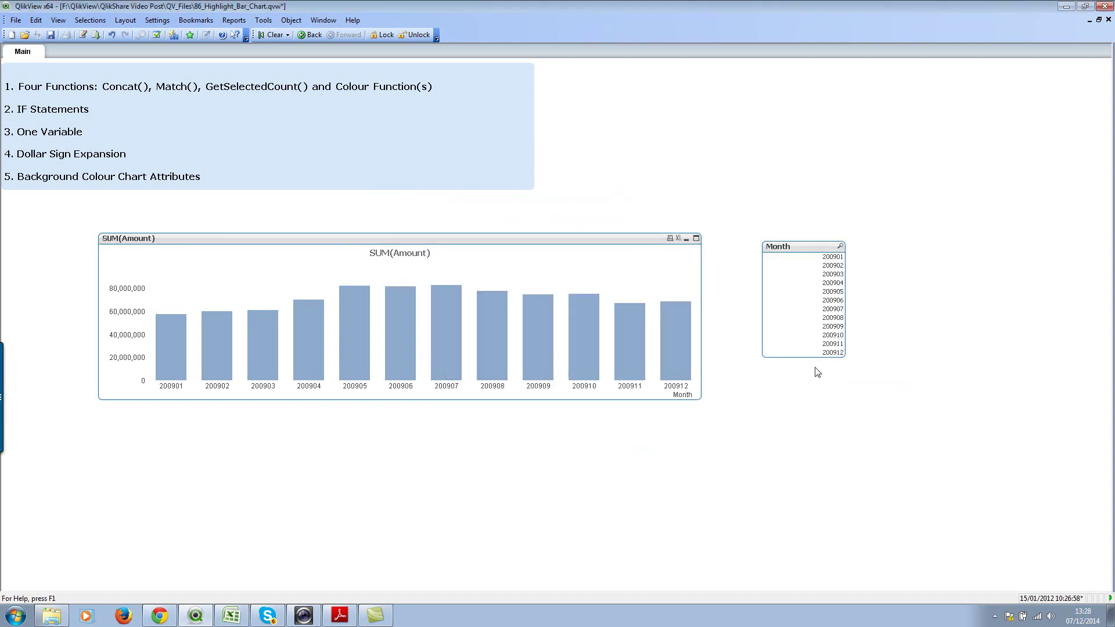
# Change the chart expression to SUM({1} Amount) and apply it.
pyautogui.rightClick(397, 288)
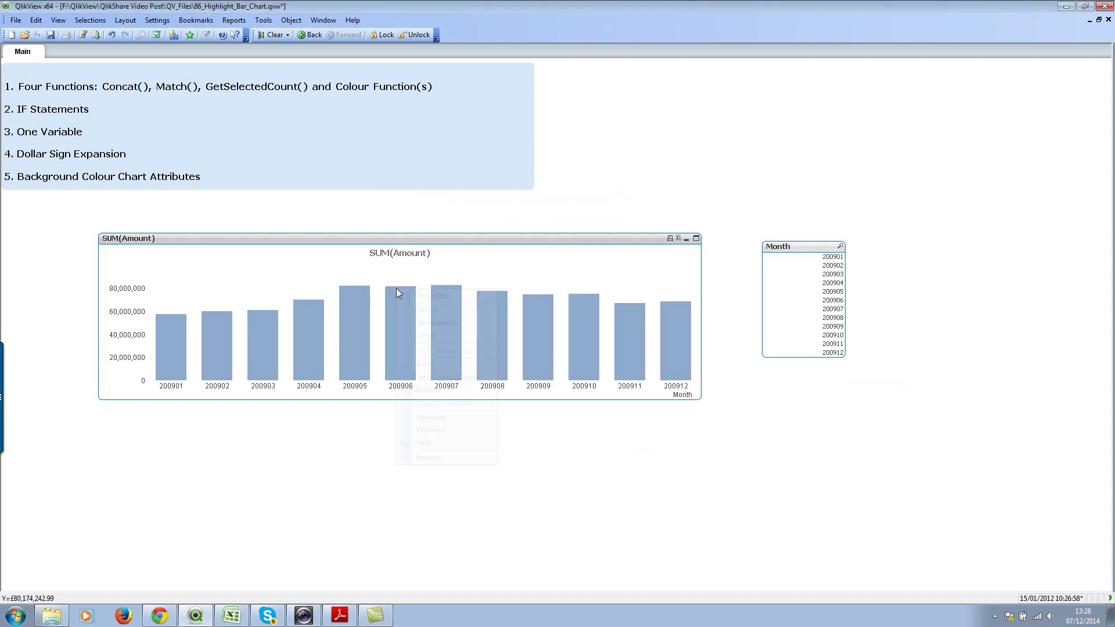
pyautogui.click(434, 296)
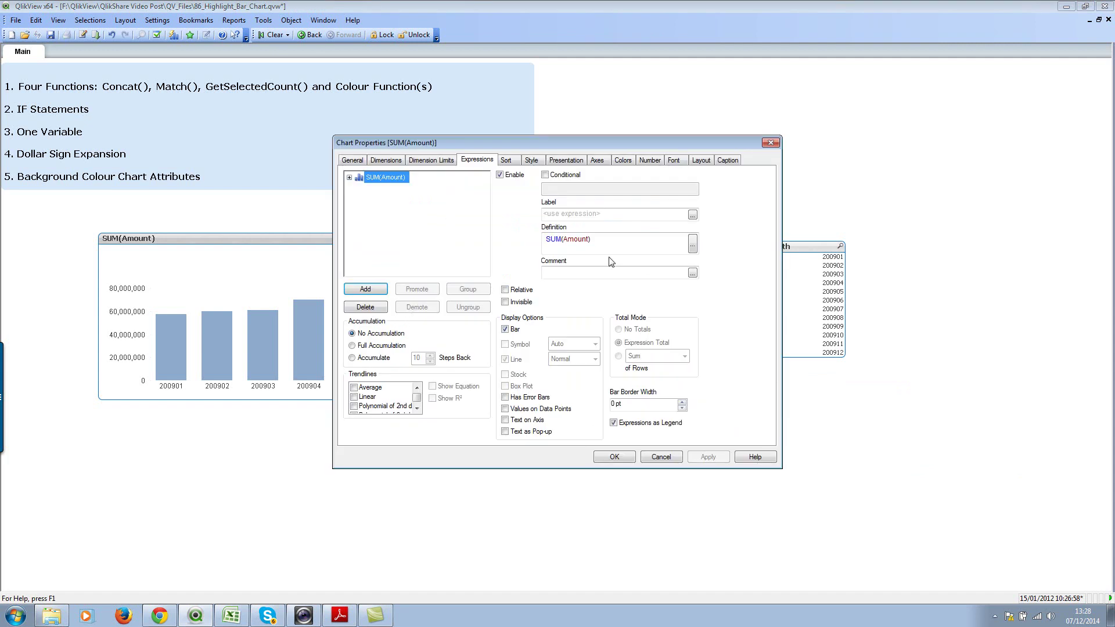
pyautogui.click(563, 239)
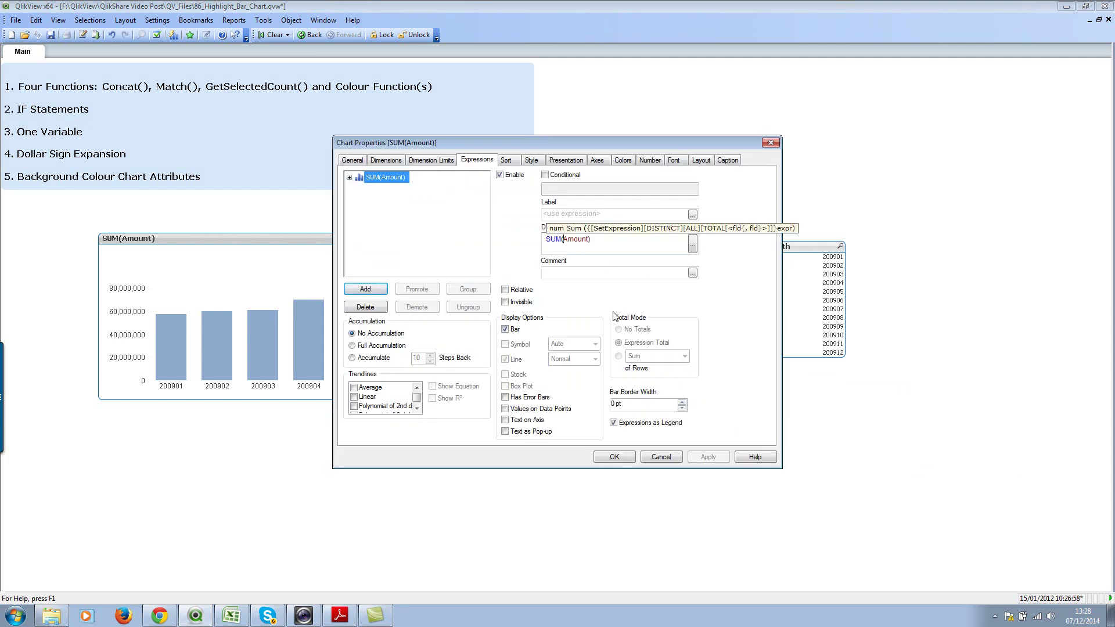
pyautogui.write('{1}')
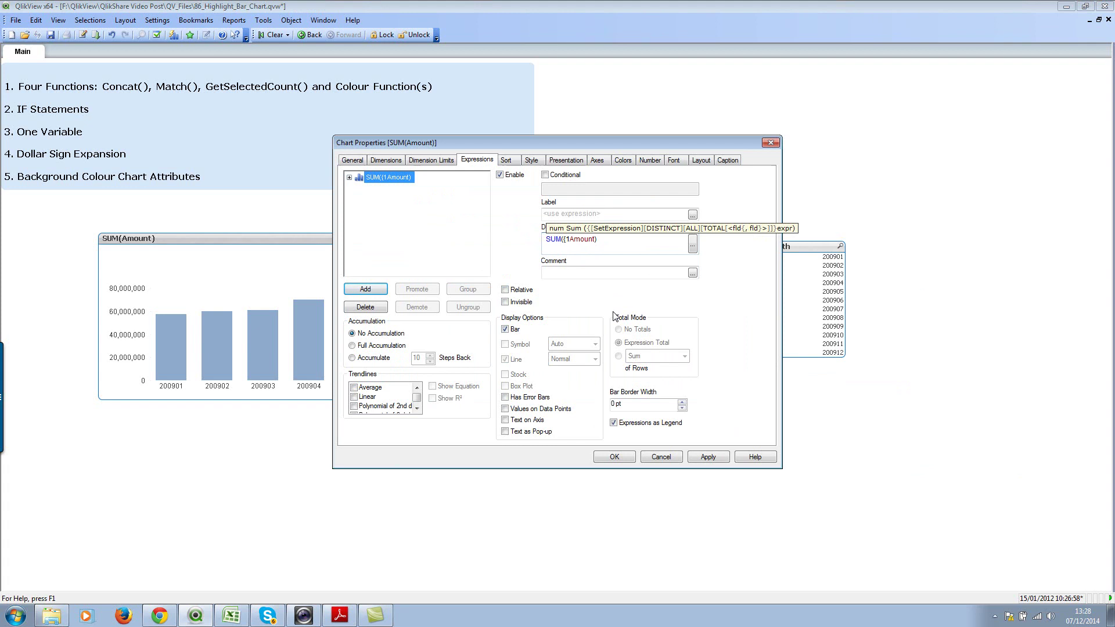
pyautogui.click(708, 457)
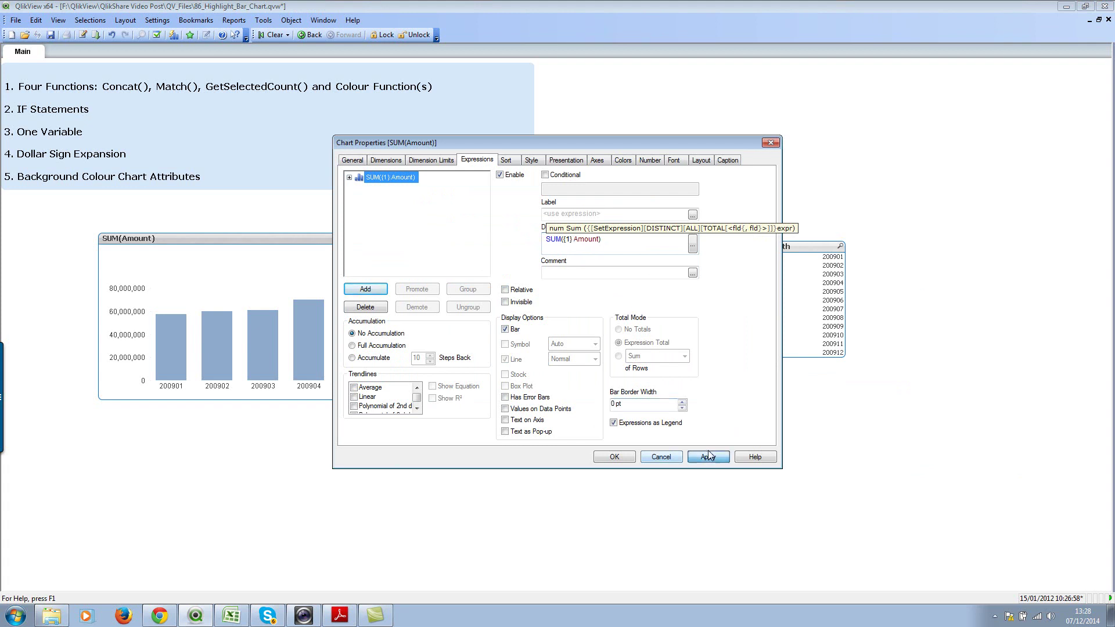
pyautogui.click(614, 456)
# Select months 200908 down to 200904 on the bars, then clear the 200904 selection.
pyautogui.click(487, 344)
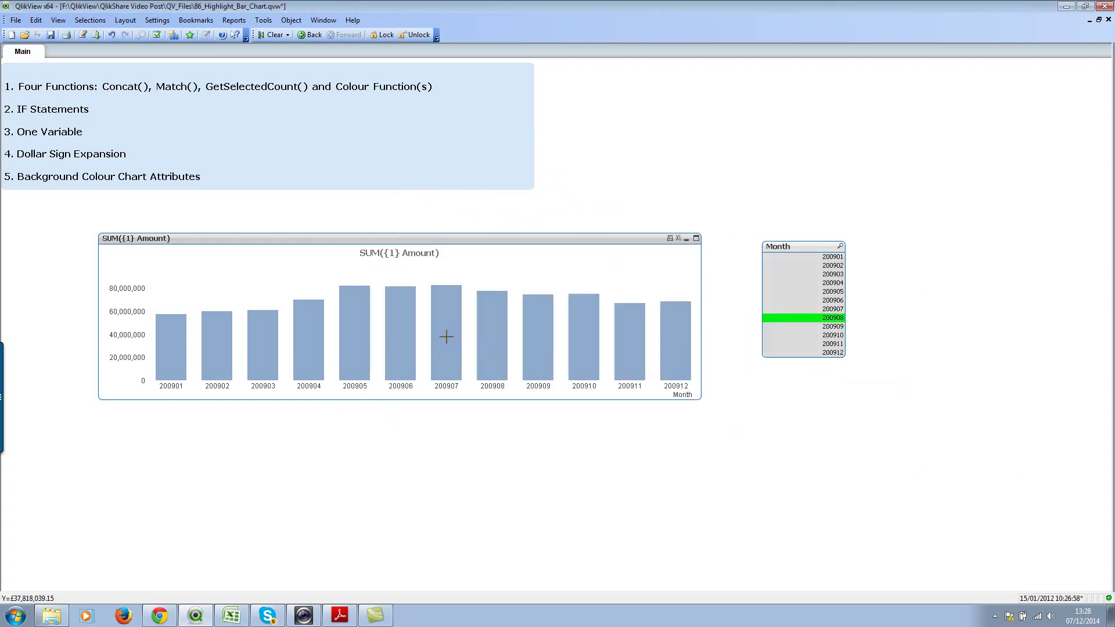
pyautogui.click(434, 339)
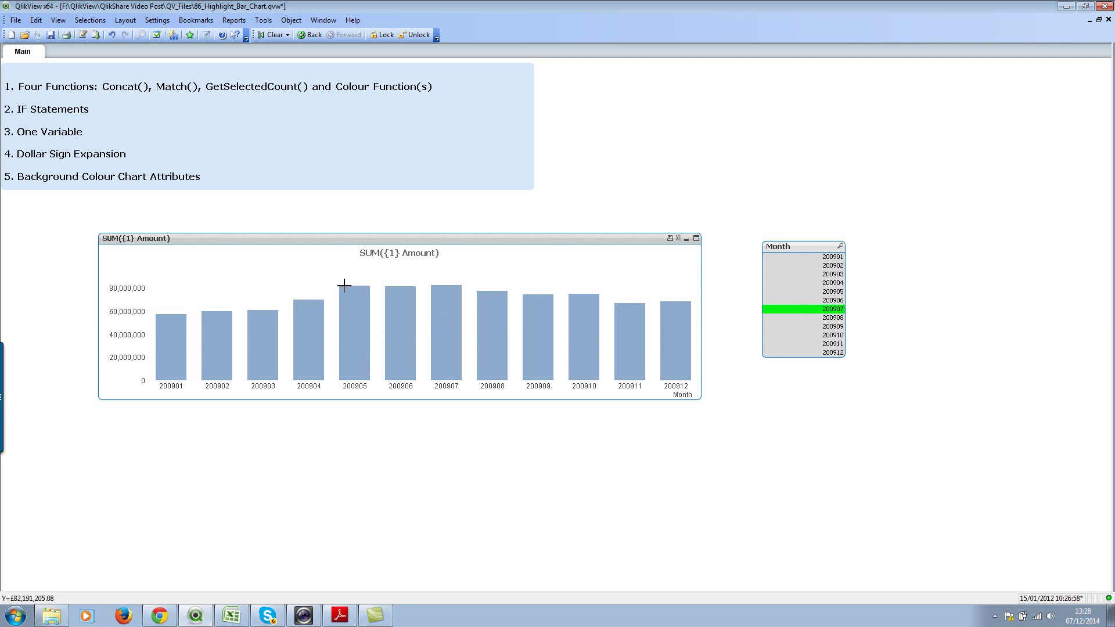
pyautogui.moveTo(385, 318)
pyautogui.click(397, 346)
pyautogui.click(356, 341)
pyautogui.click(315, 342)
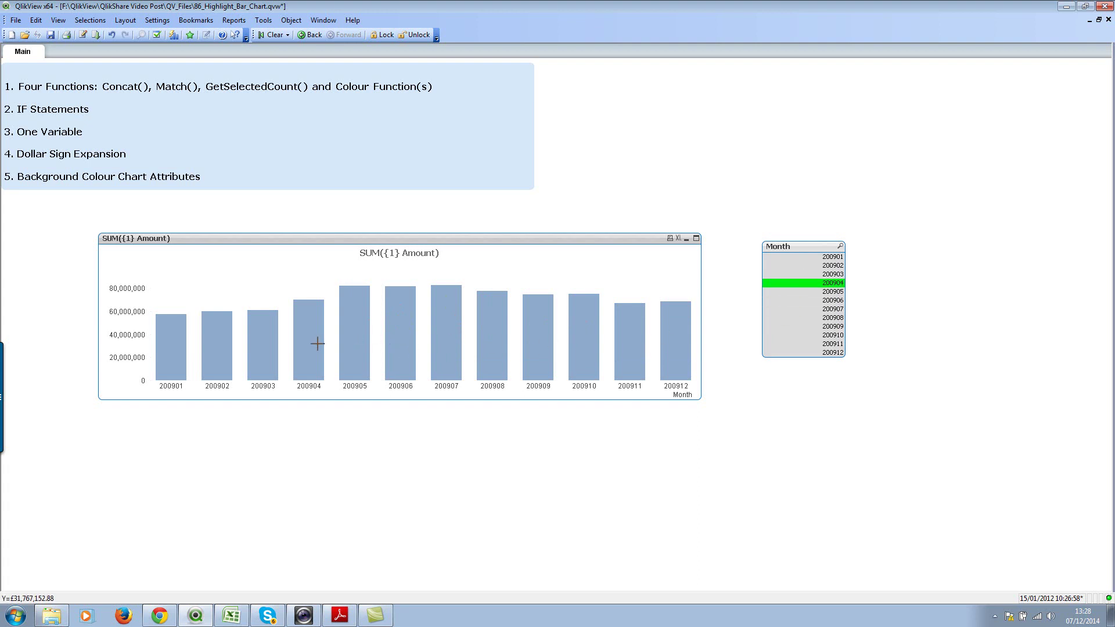
pyautogui.click(815, 284)
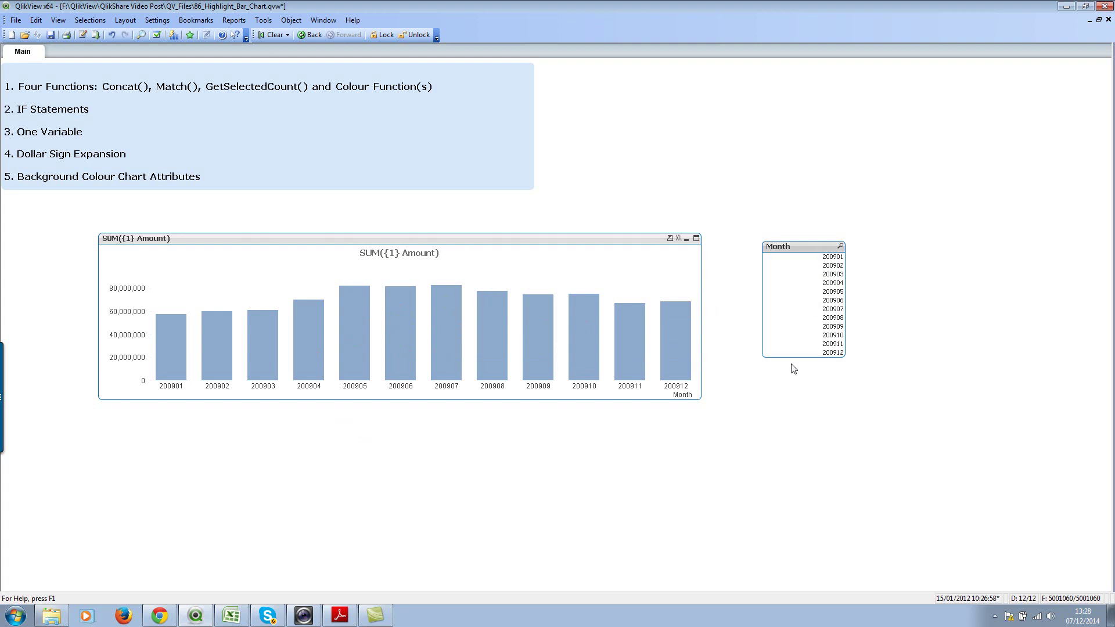
# Add a text object containing =Concat(DISTINCT Month,',') to the sheet.
pyautogui.rightClick(772, 391)
pyautogui.moveTo(805, 428)
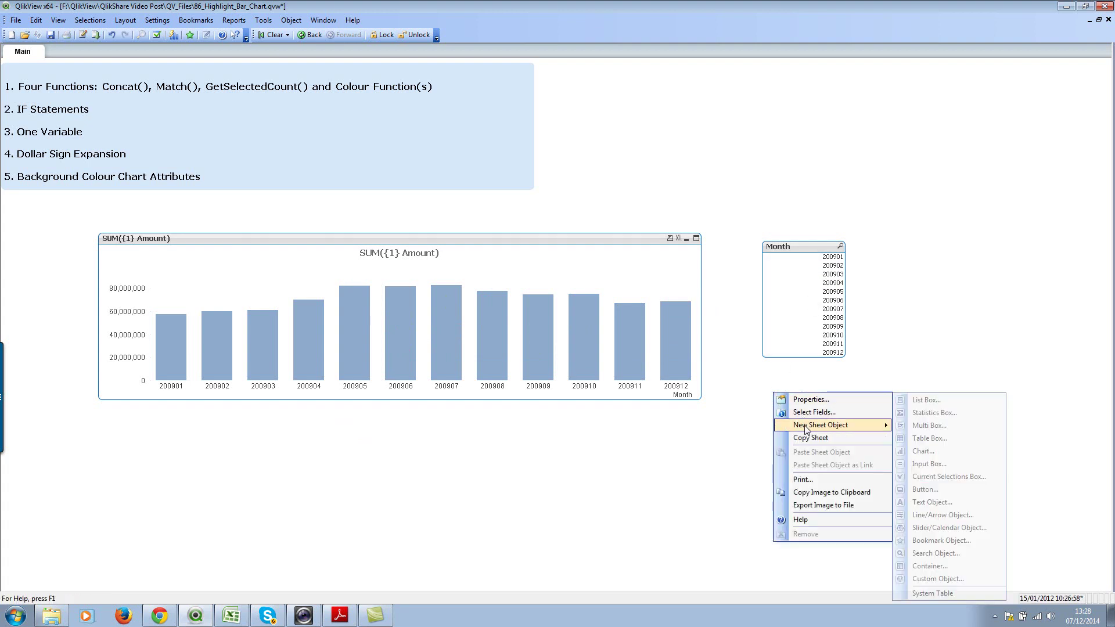
pyautogui.click(959, 503)
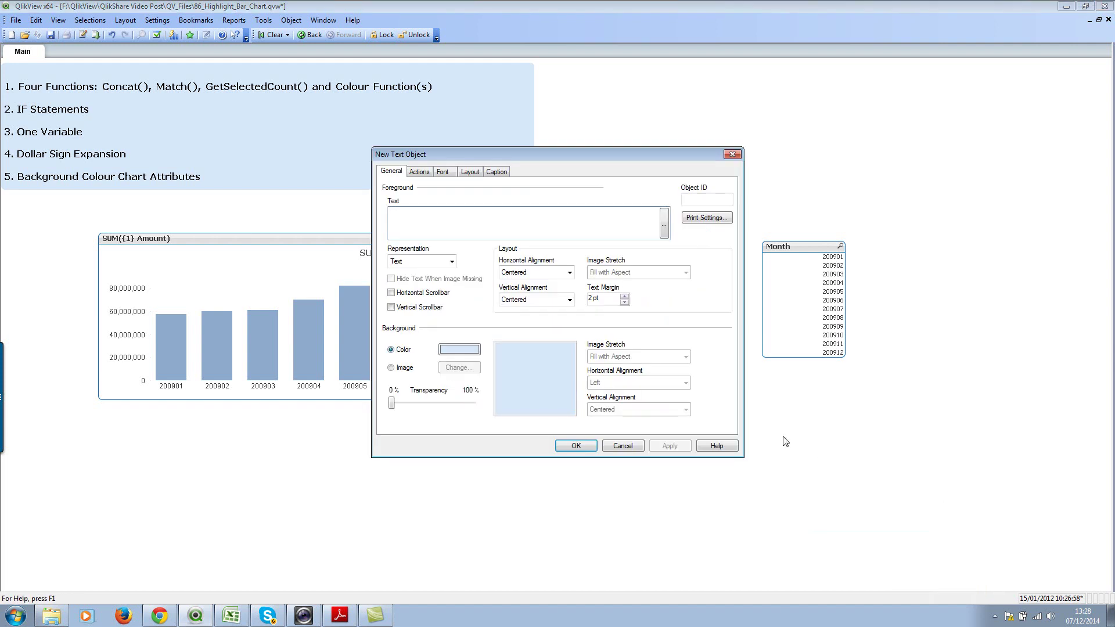
pyautogui.write('=Concat(')
pyautogui.press('capslock')
pyautogui.write('DISTINCT')
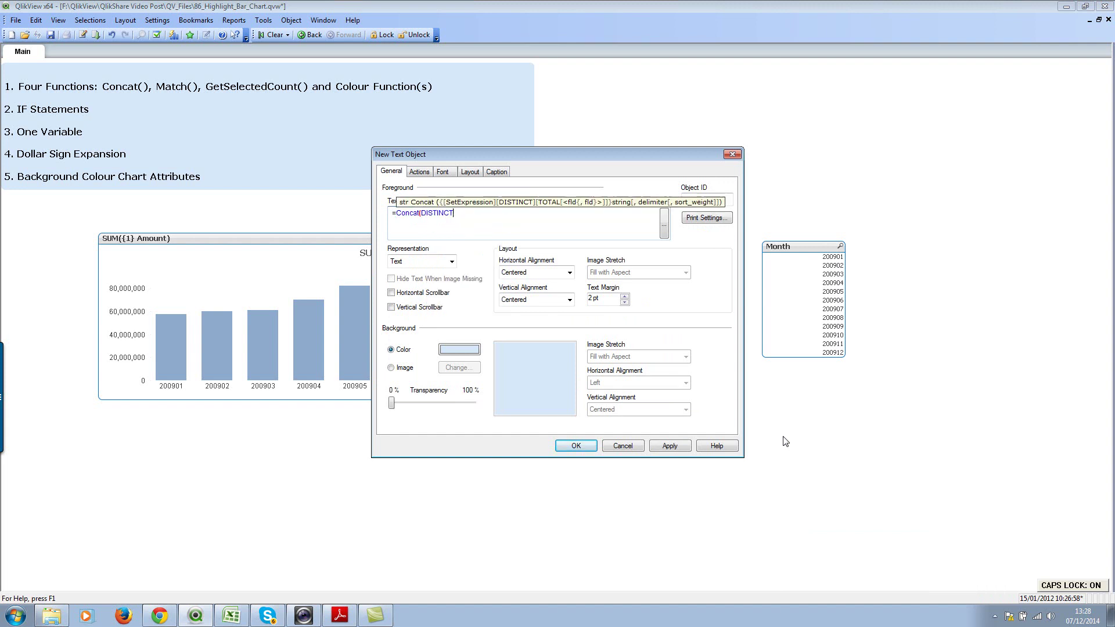
pyautogui.press('capslock')
pyautogui.write('Mon')
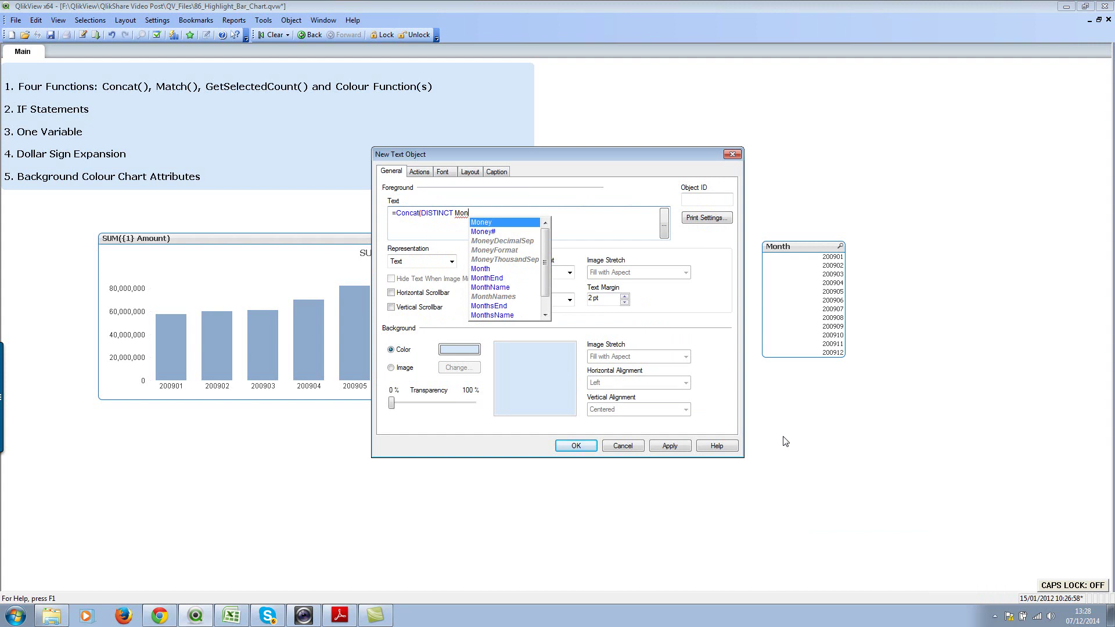
pyautogui.write("th, ',")
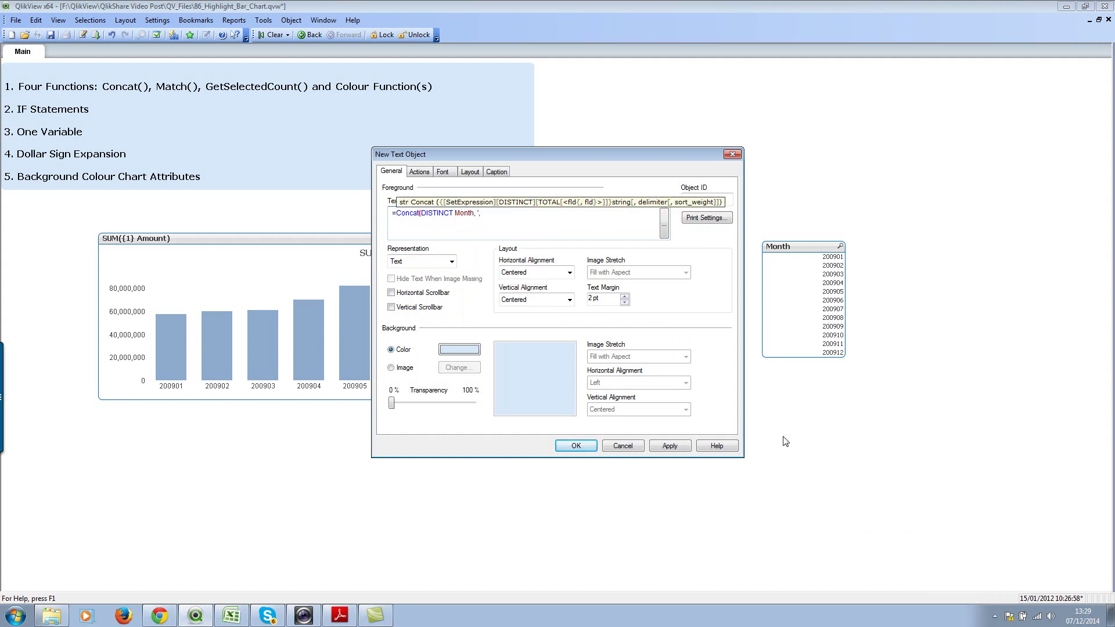
pyautogui.click(586, 447)
# Move the month text box below the chart and select its Concat expression in its properties.
pyautogui.moveTo(840, 425); pyautogui.dragTo(792, 492)
pyautogui.rightClick(604, 495)
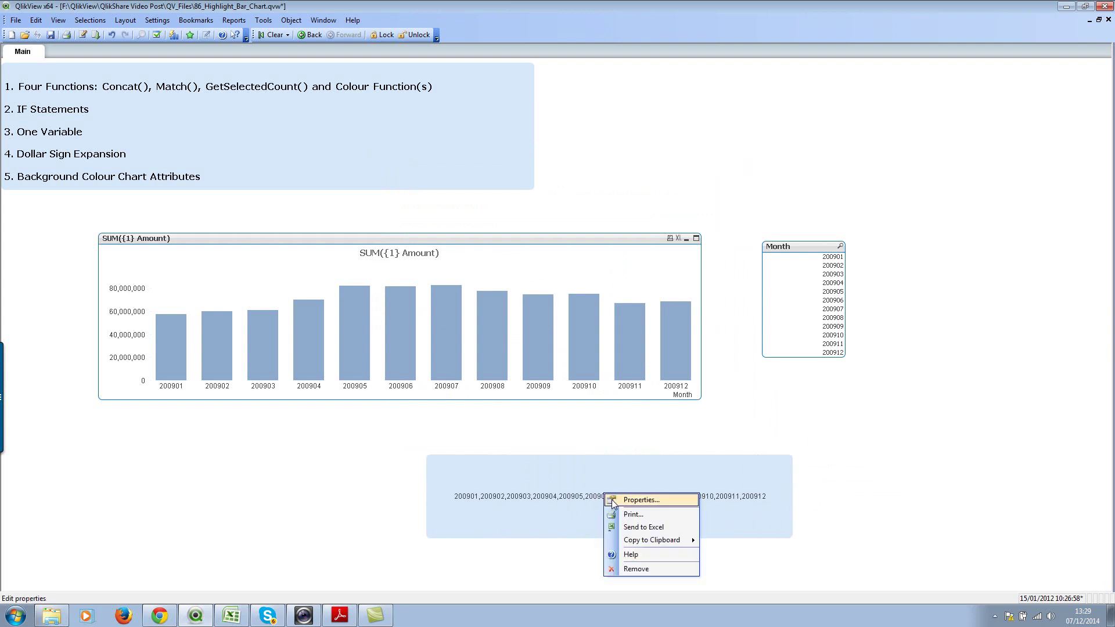
pyautogui.click(609, 501)
pyautogui.moveTo(484, 213); pyautogui.dragTo(381, 215)
pyautogui.hotkey('ctrl', 'c')
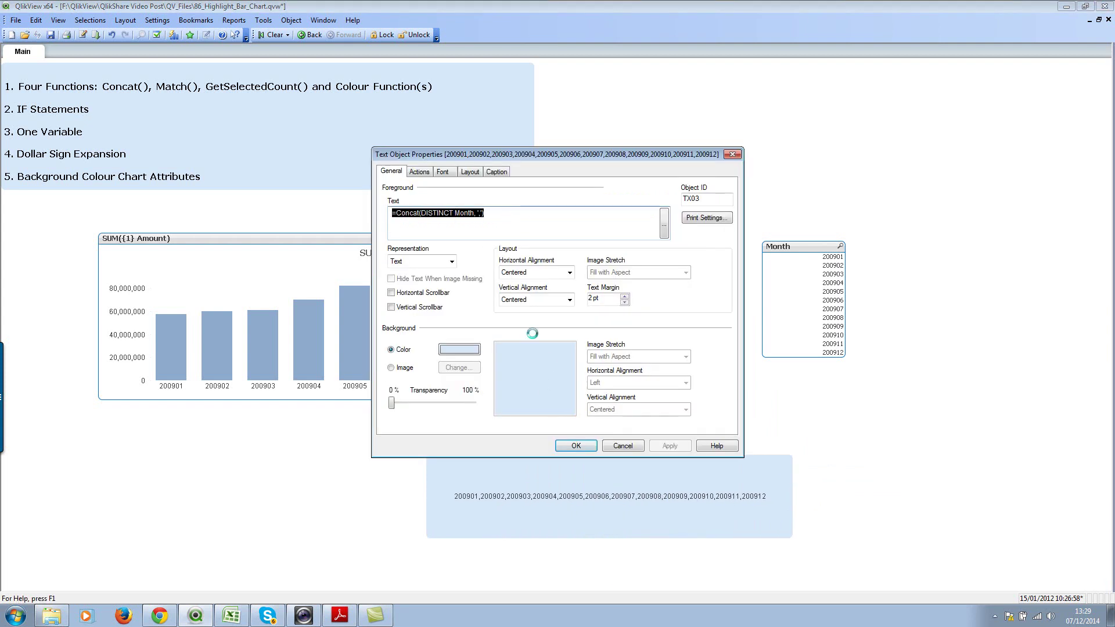
pyautogui.click(575, 446)
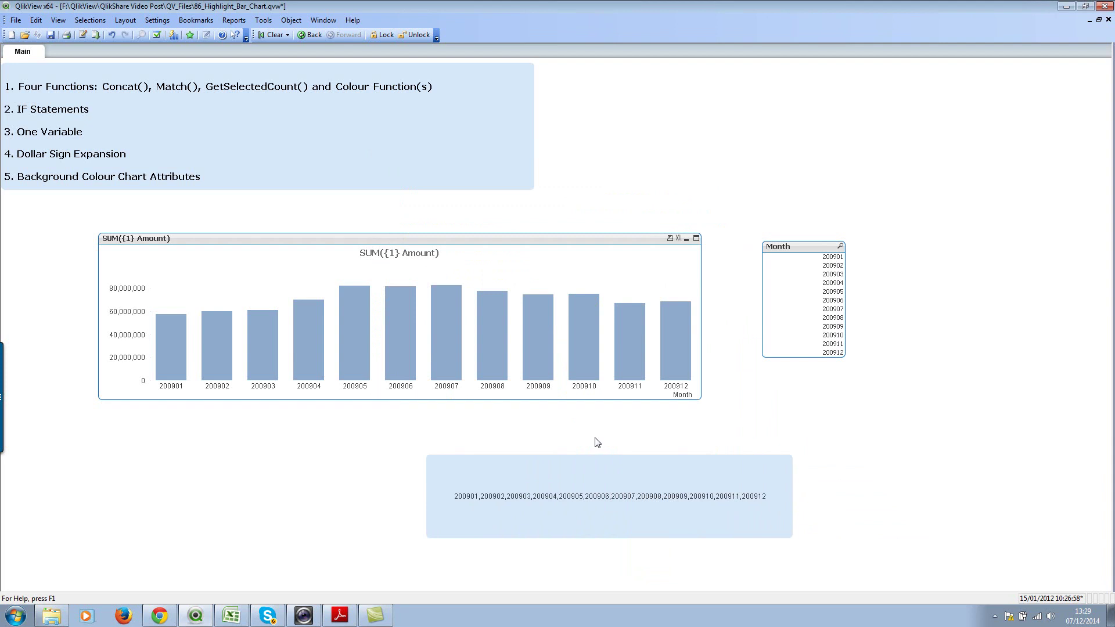
# Delete the vMyTestValue variable in the Variable Overview (Ctrl+Alt+V).
pyautogui.hotkey('ctrl', 'alt', 'v')
pyautogui.click(550, 216)
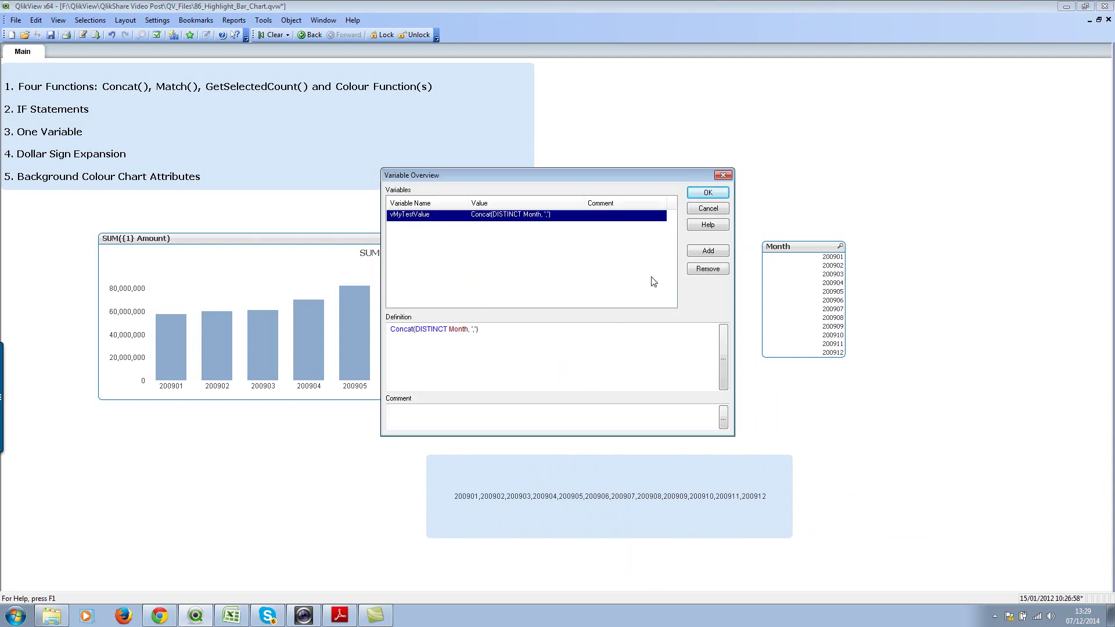
pyautogui.click(710, 269)
pyautogui.click(707, 192)
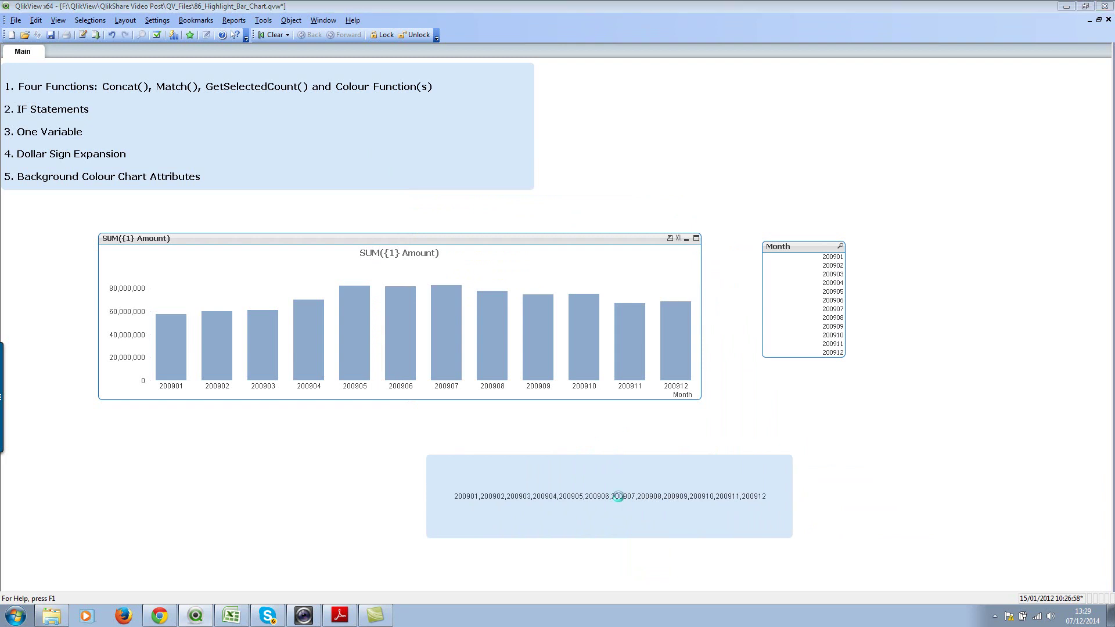
# Create a new variable named vMyStringMonth, removing the misnamed vMyString.
pyautogui.hotkey('ctrl', 'alt', 'v')
pyautogui.click(707, 251)
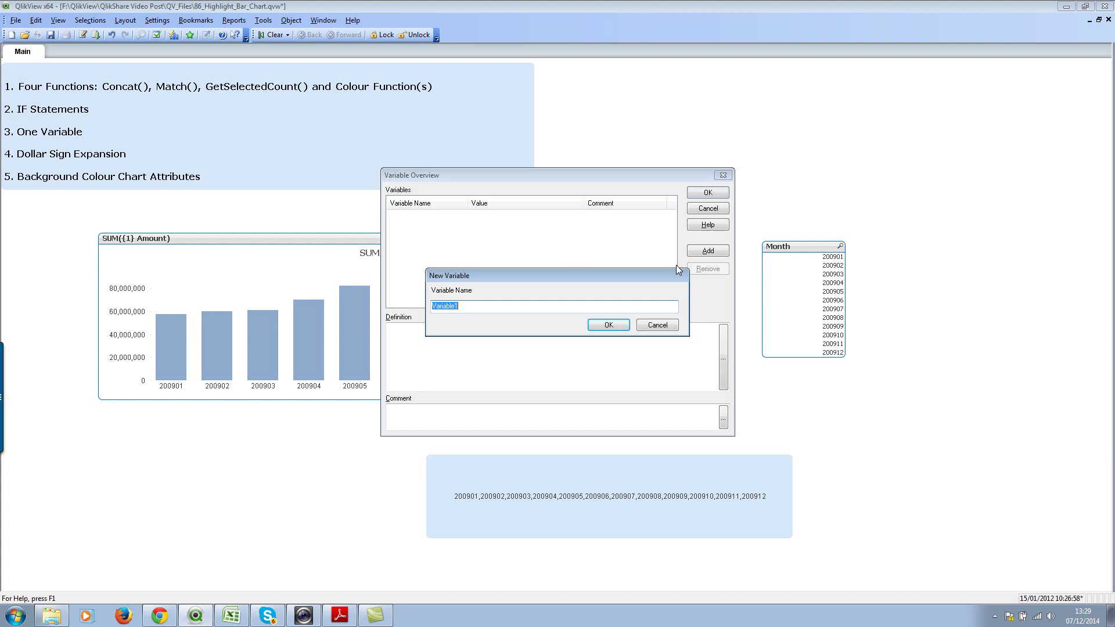
pyautogui.write('vMyString')
pyautogui.press('Return')
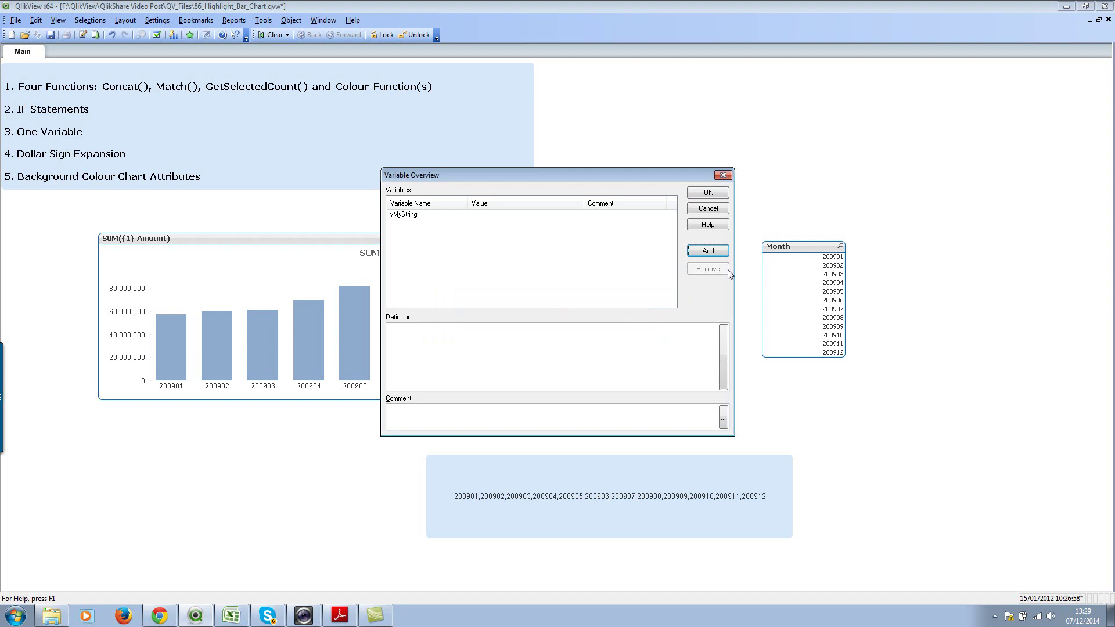
pyautogui.click(578, 220)
pyautogui.click(697, 269)
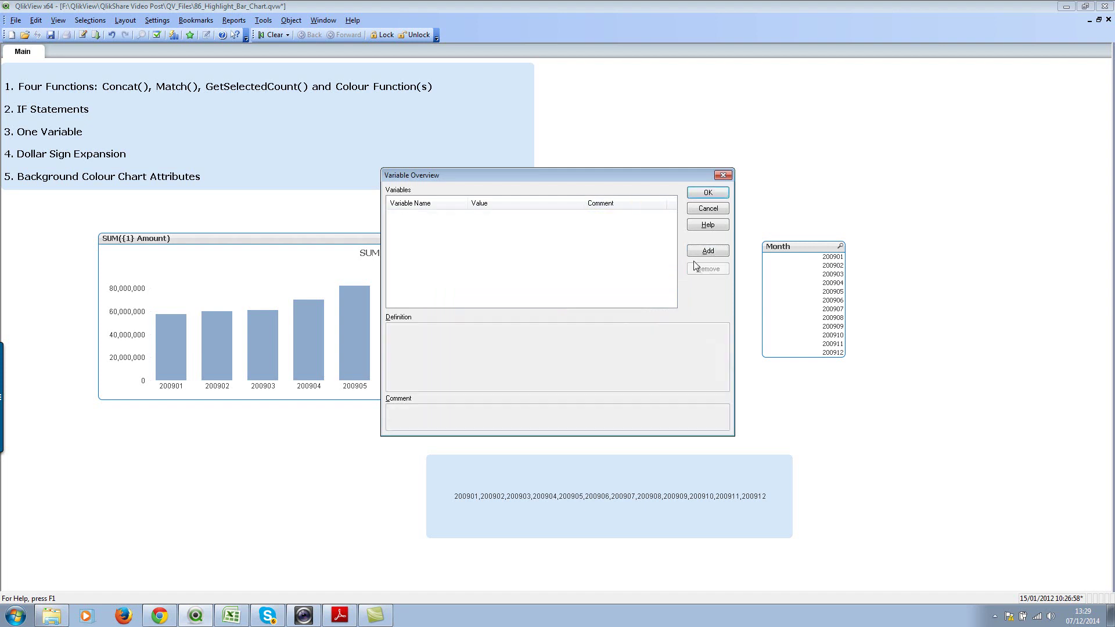
pyautogui.click(694, 254)
pyautogui.write('vM')
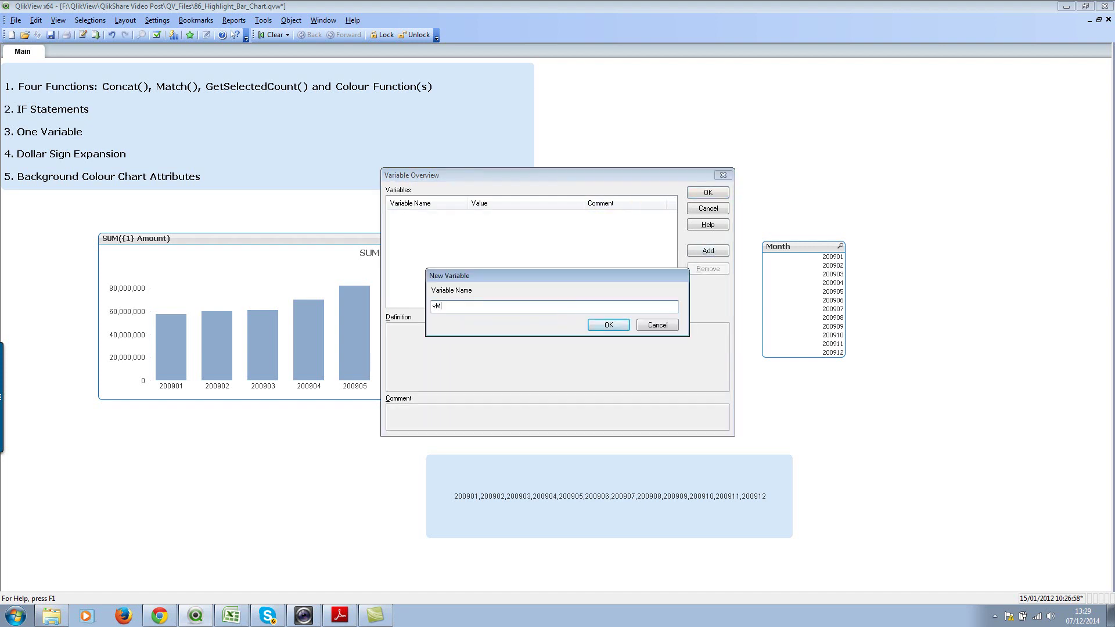
pyautogui.write('yStringMonth')
pyautogui.click(605, 327)
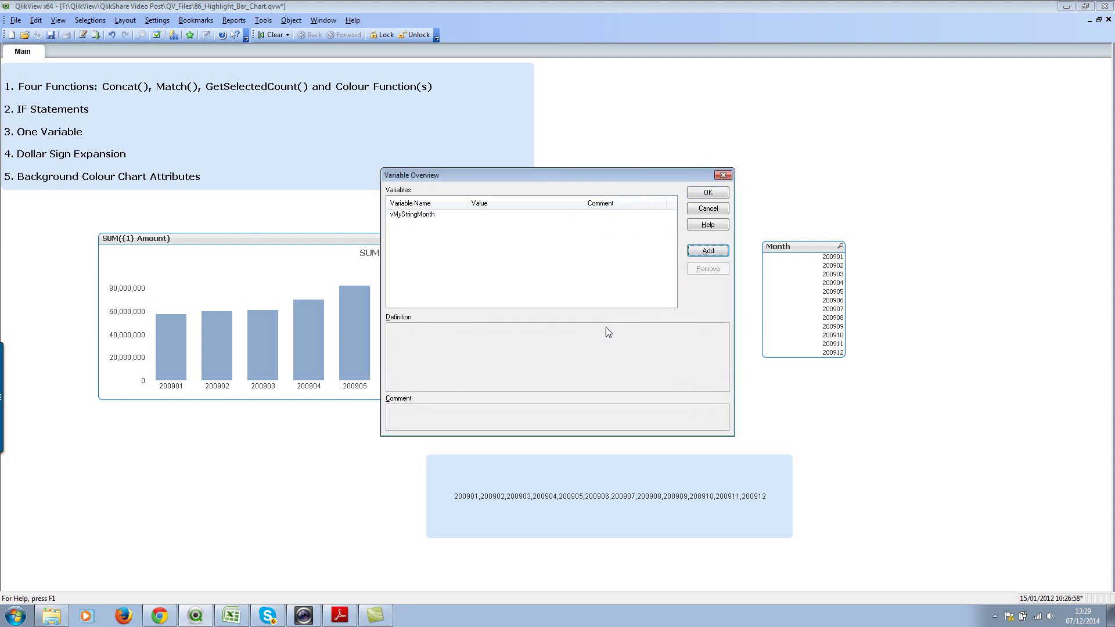
# Define vMyStringMonth as the pasted Concat(DISTINCT Month, ',') without the leading equals sign.
pyautogui.click(410, 215)
pyautogui.click(424, 355)
pyautogui.hotkey('ctrl', 'v')
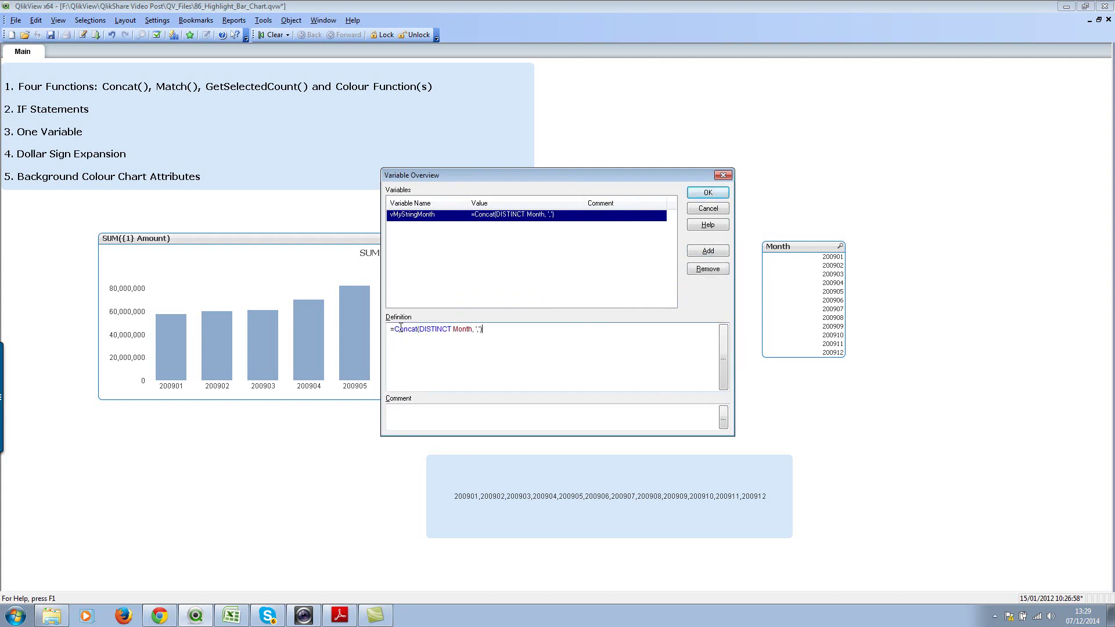
pyautogui.click(397, 329)
pyautogui.press('BackSpace')
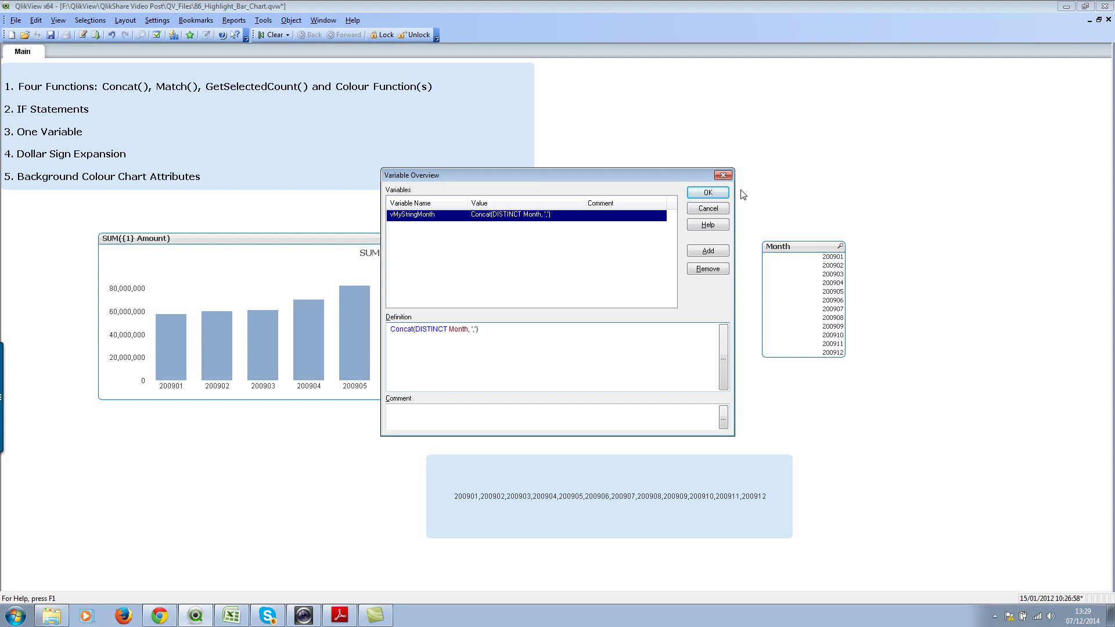
# Save the variables and set the month text box's text to =vMyStringMonth.
pyautogui.click(708, 193)
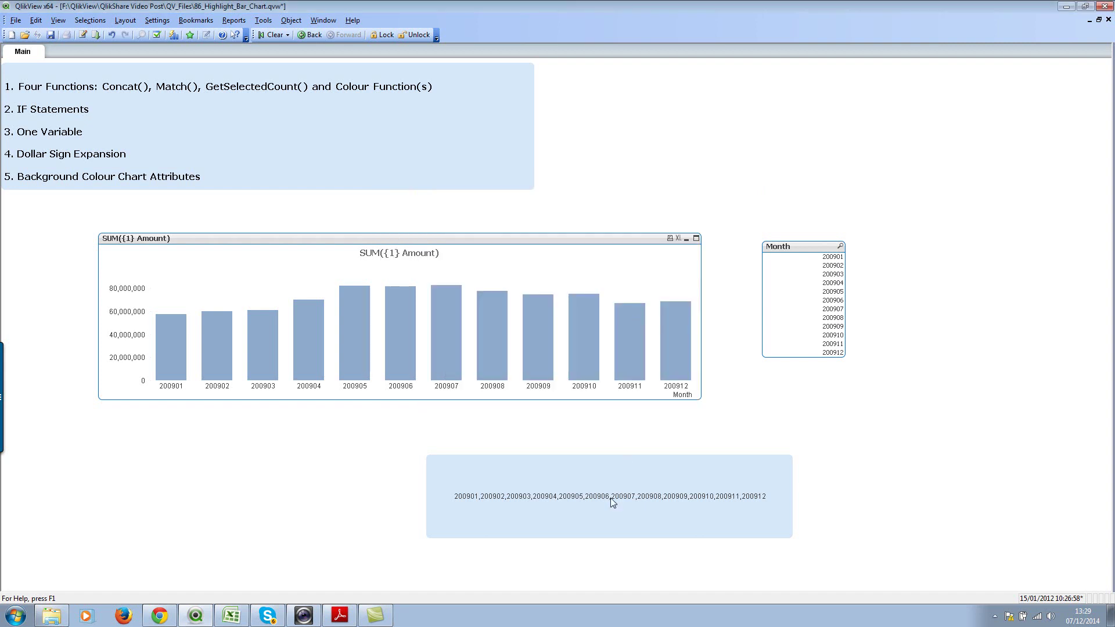
pyautogui.rightClick(610, 482)
pyautogui.click(640, 491)
pyautogui.moveTo(484, 213); pyautogui.dragTo(357, 218)
pyautogui.write('=v')
pyautogui.press('Return')
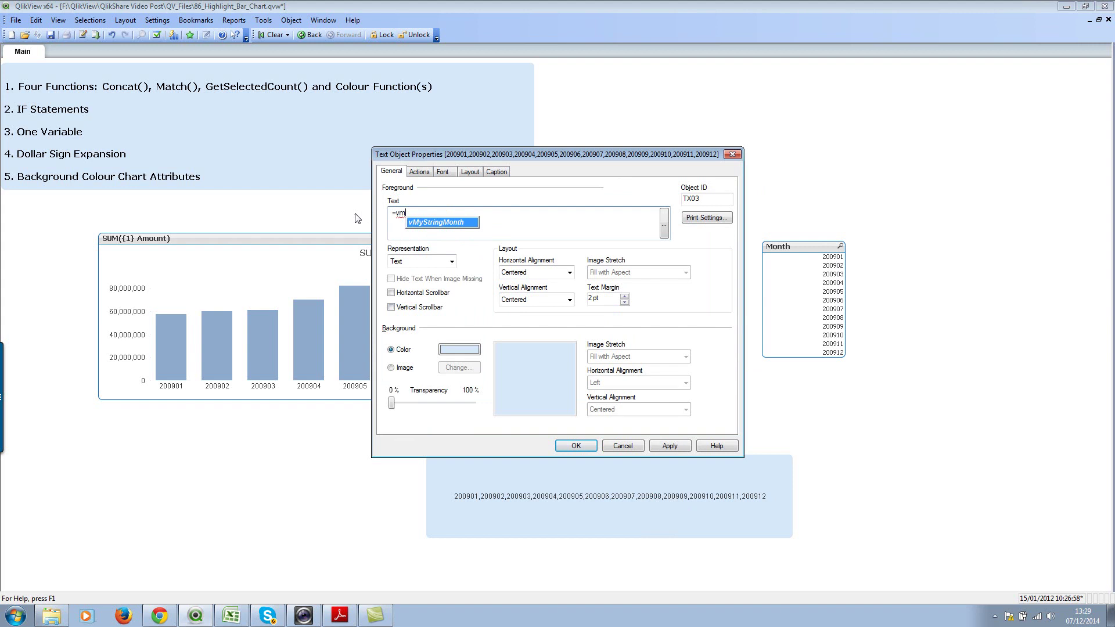
pyautogui.click(575, 445)
# Change the text box to =$(vMyStringMonth) so it lists the months, then open the chart's properties.
pyautogui.rightClick(574, 494)
pyautogui.click(582, 500)
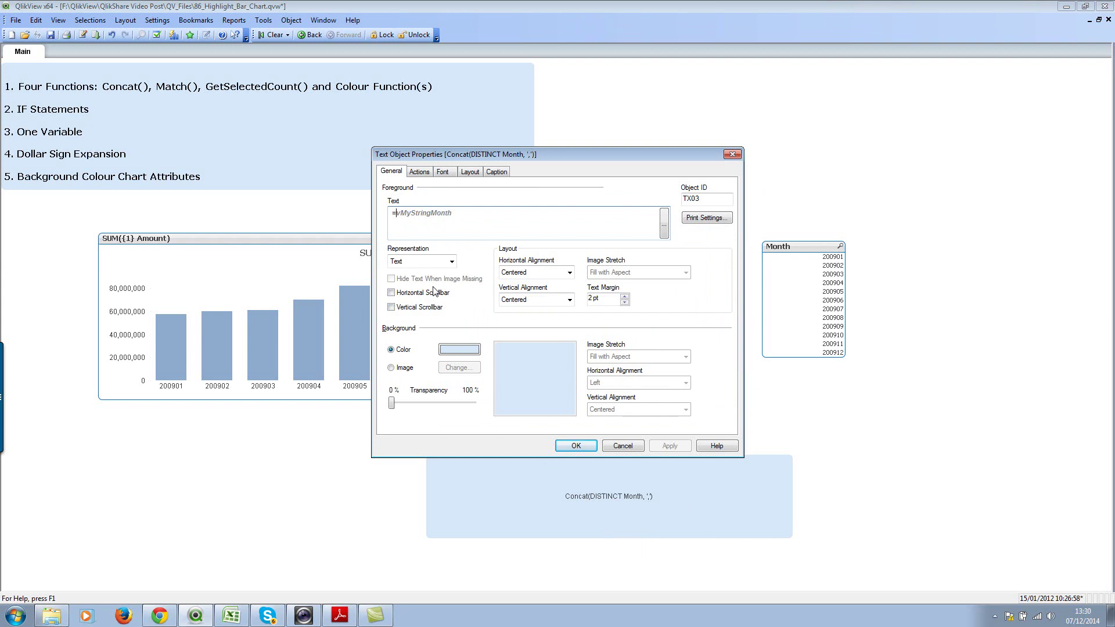
pyautogui.write('$(')
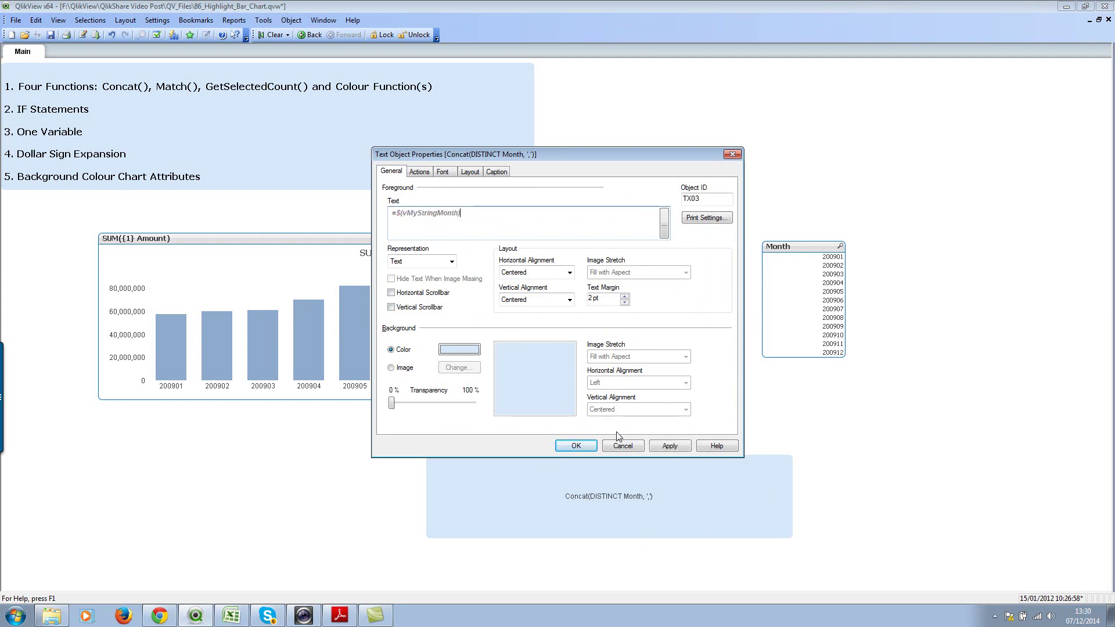
pyautogui.click(668, 446)
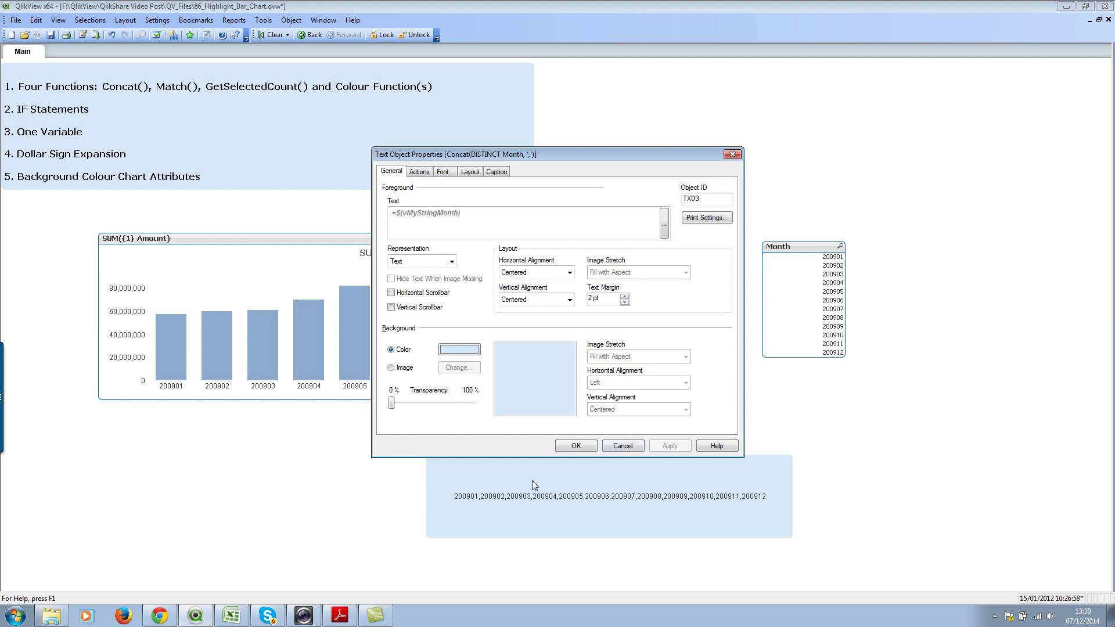
pyautogui.click(577, 444)
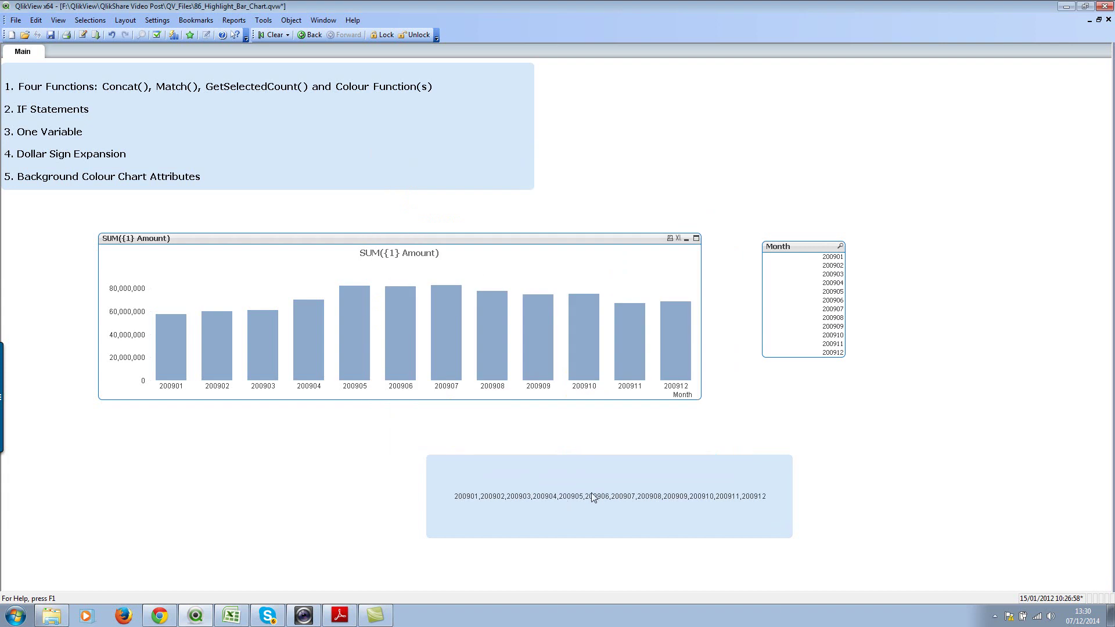
pyautogui.rightClick(591, 493)
pyautogui.click(609, 498)
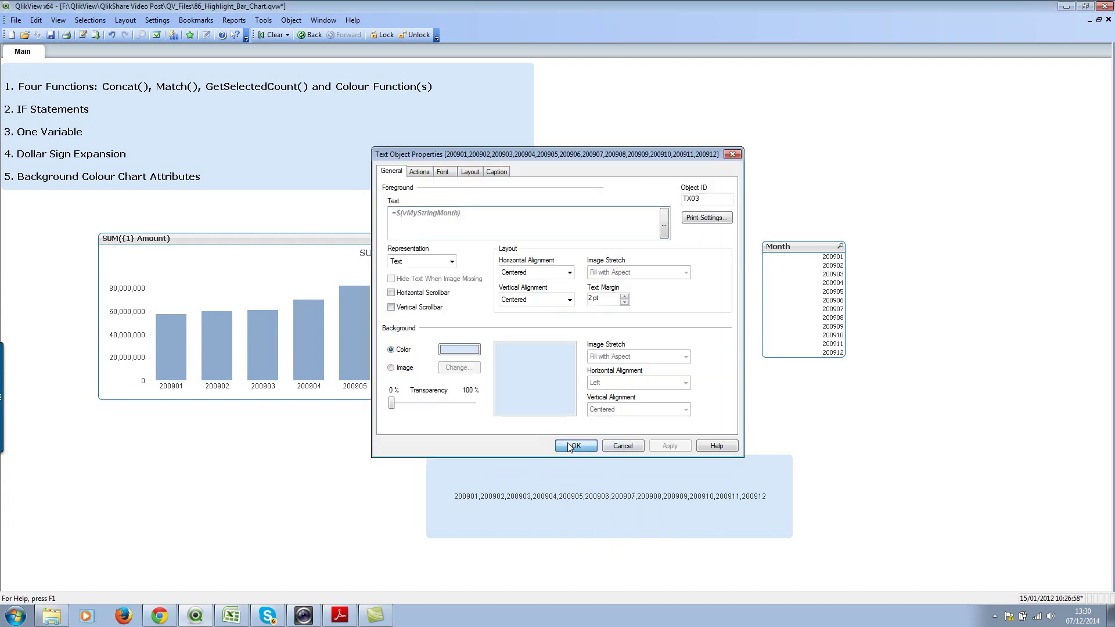
pyautogui.click(572, 445)
pyautogui.rightClick(413, 283)
pyautogui.click(461, 288)
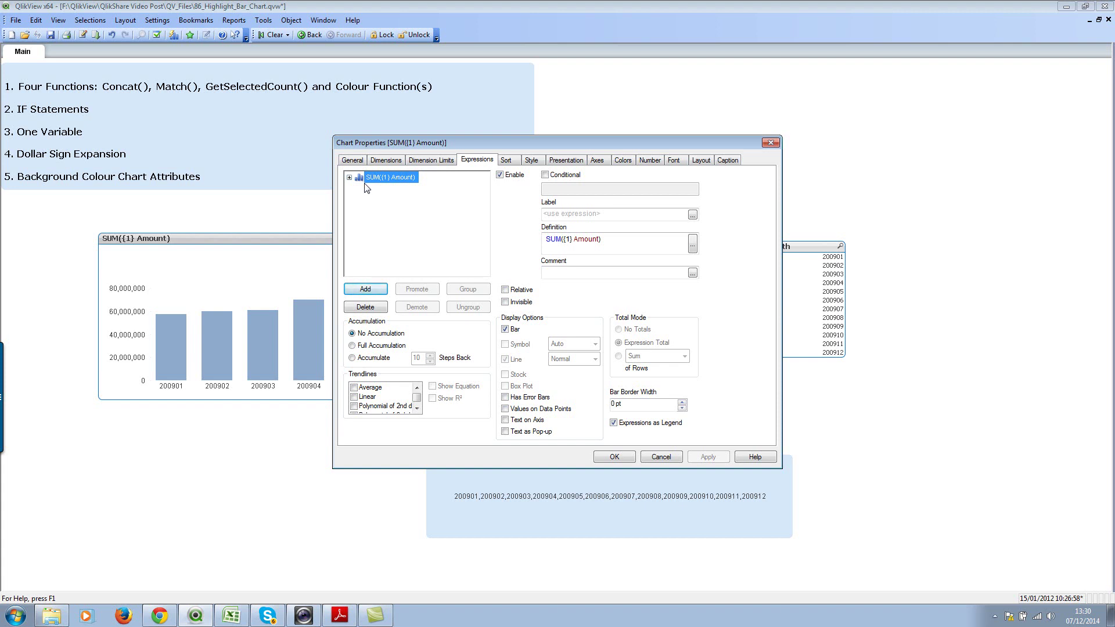
# Reopen Chart Properties and select the SUM({1} Amount) expression's Background Color attribute.
pyautogui.click(659, 456)
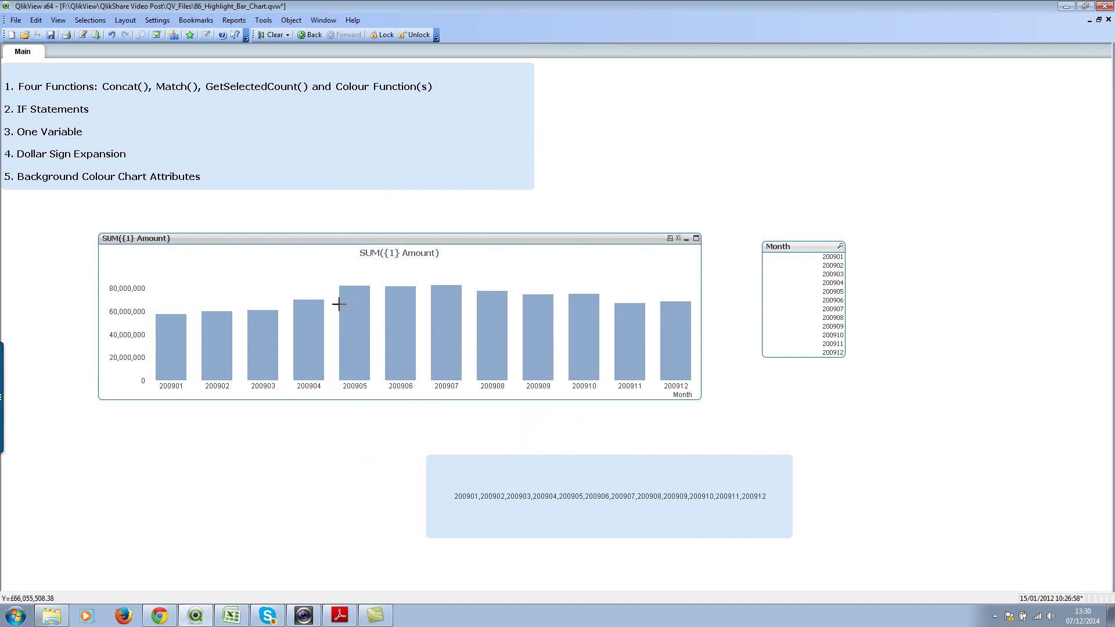
pyautogui.rightClick(323, 277)
pyautogui.click(333, 286)
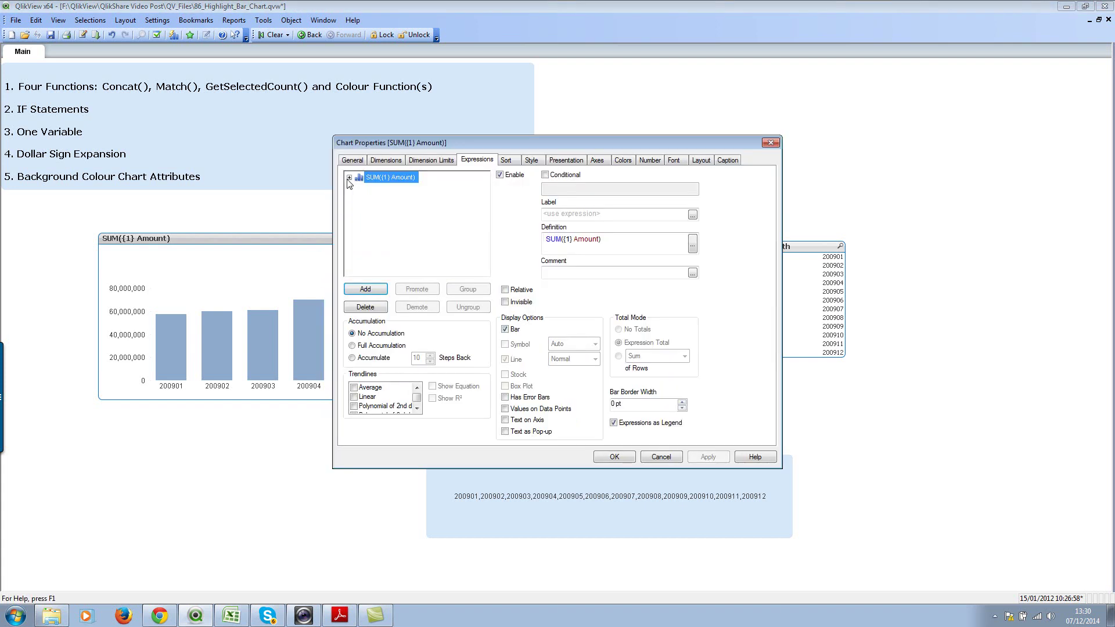
pyautogui.click(349, 179)
pyautogui.click(399, 189)
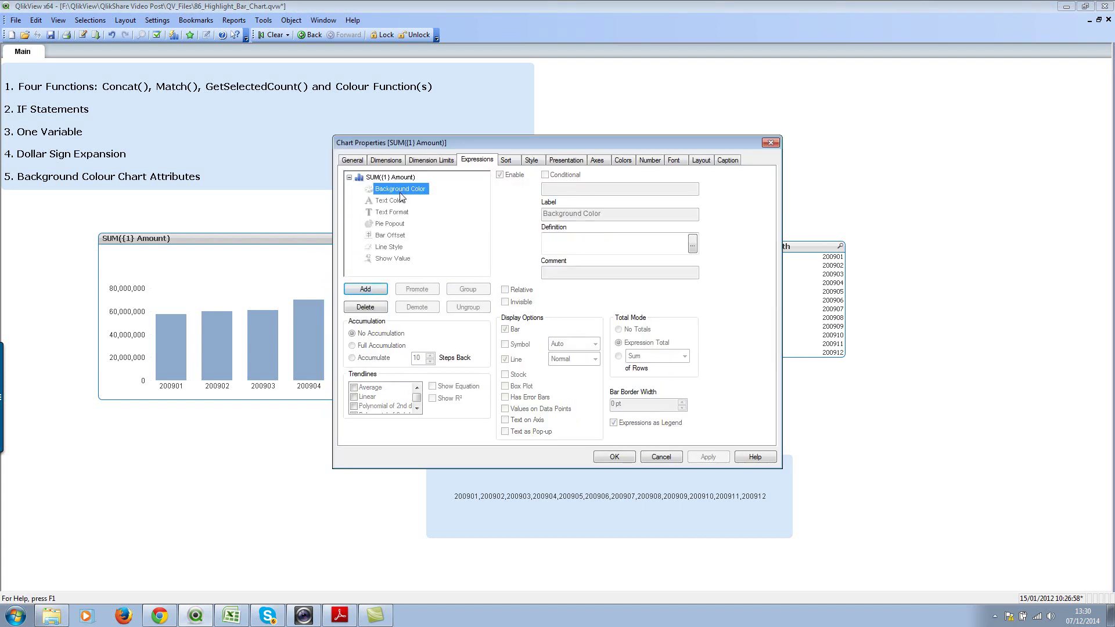
# Enter Match(Month, $(=vMyStringMonth)) as the Background Color definition in the full editor.
pyautogui.click(692, 244)
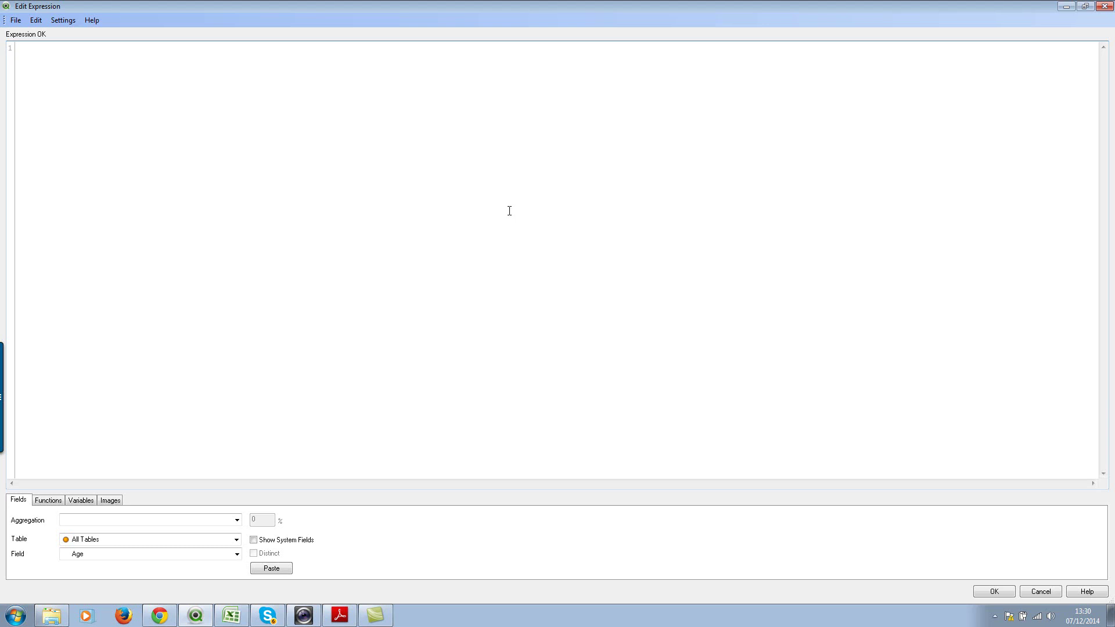
pyautogui.write('Match(Month')
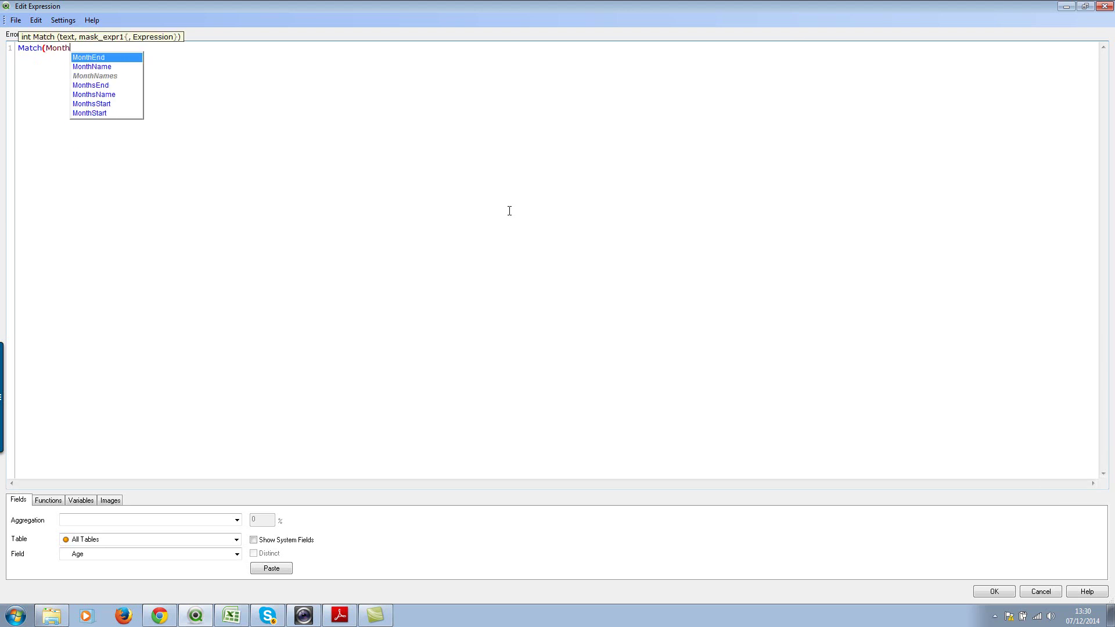
pyautogui.write(', vMyStringMonth')
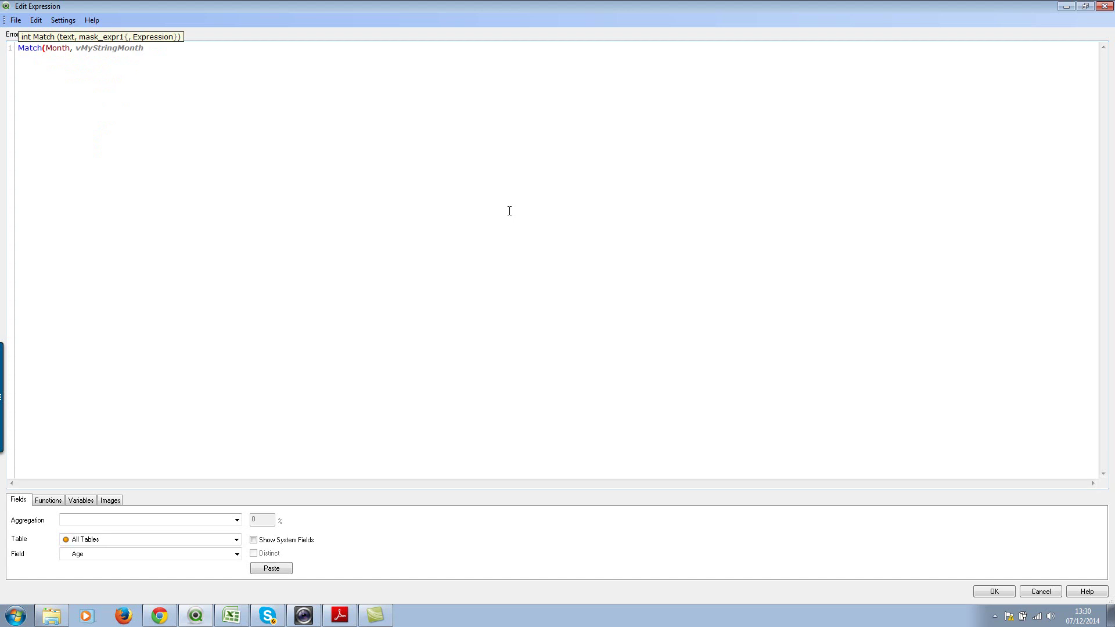
pyautogui.hotkey('ctrl', 'Left')
pyautogui.write('$(=')
pyautogui.click(231, 50)
pyautogui.write(')')
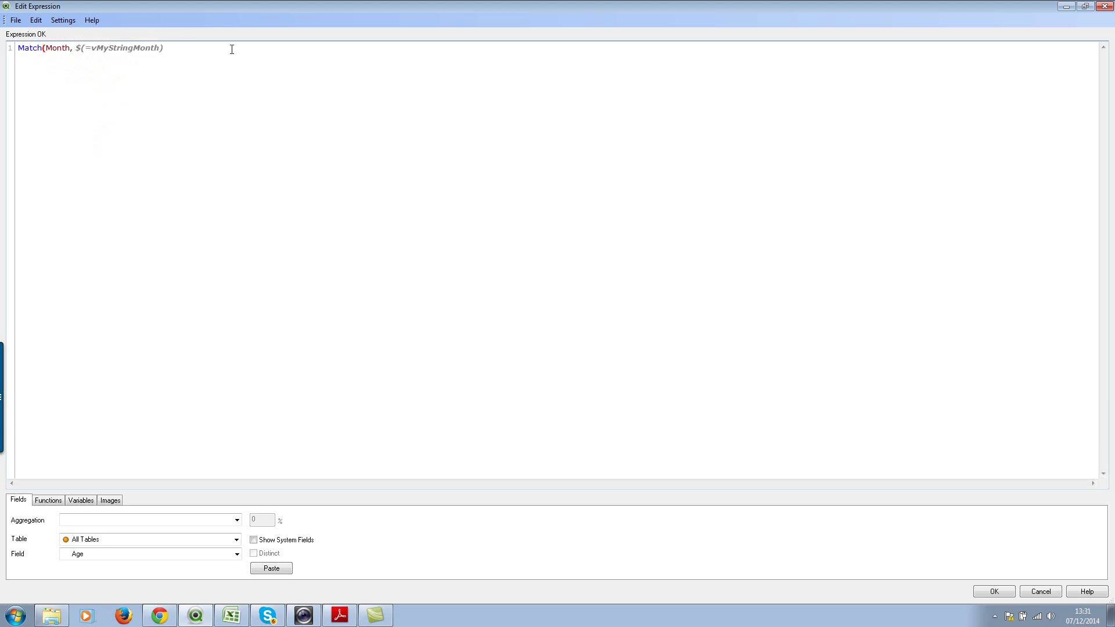
pyautogui.write(')')
pyautogui.moveTo(241, 57); pyautogui.dragTo(12, 58)
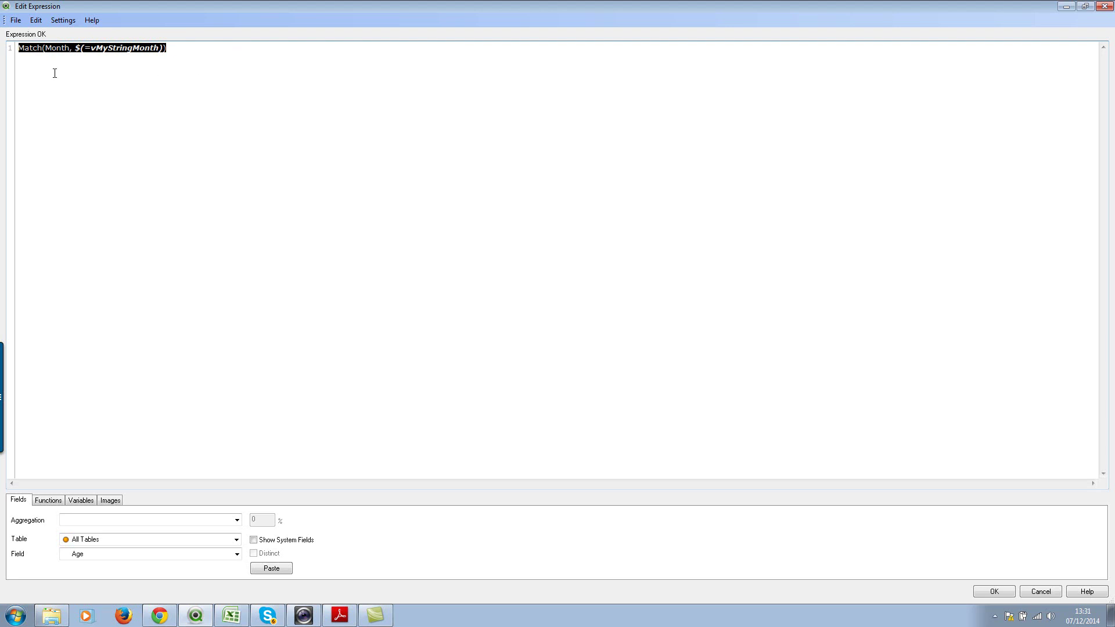
pyautogui.click(21, 48)
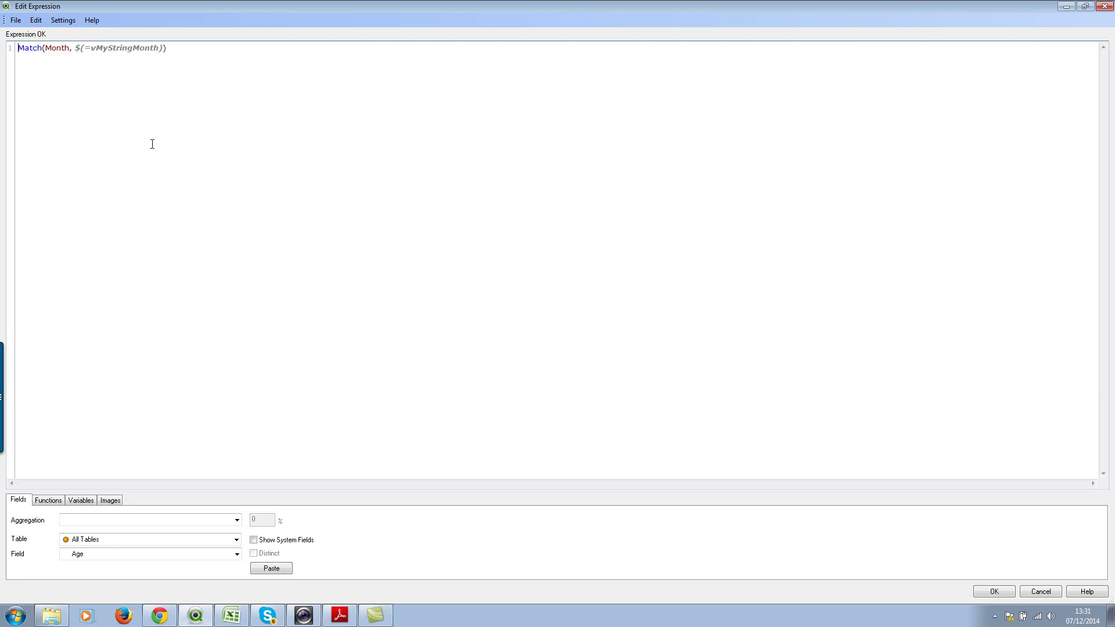
# Rewrite the colour as IF(Match(Month, $(=vMyStringMonth)) = 1, Green(), QlikTechGray()) and confirm.
pyautogui.write('//')
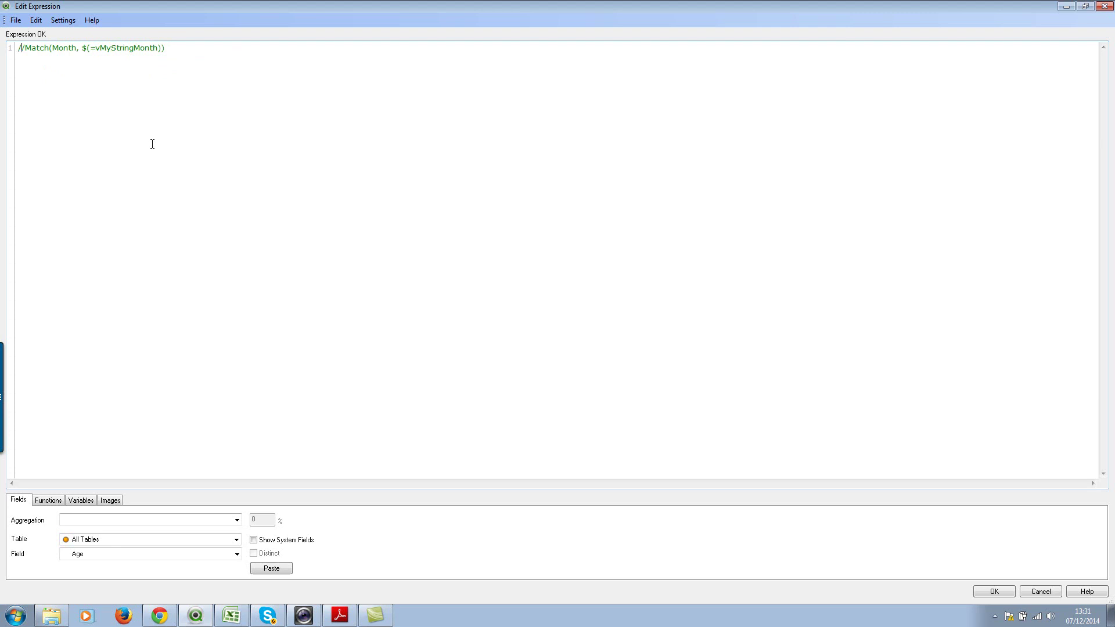
pyautogui.press('Return')
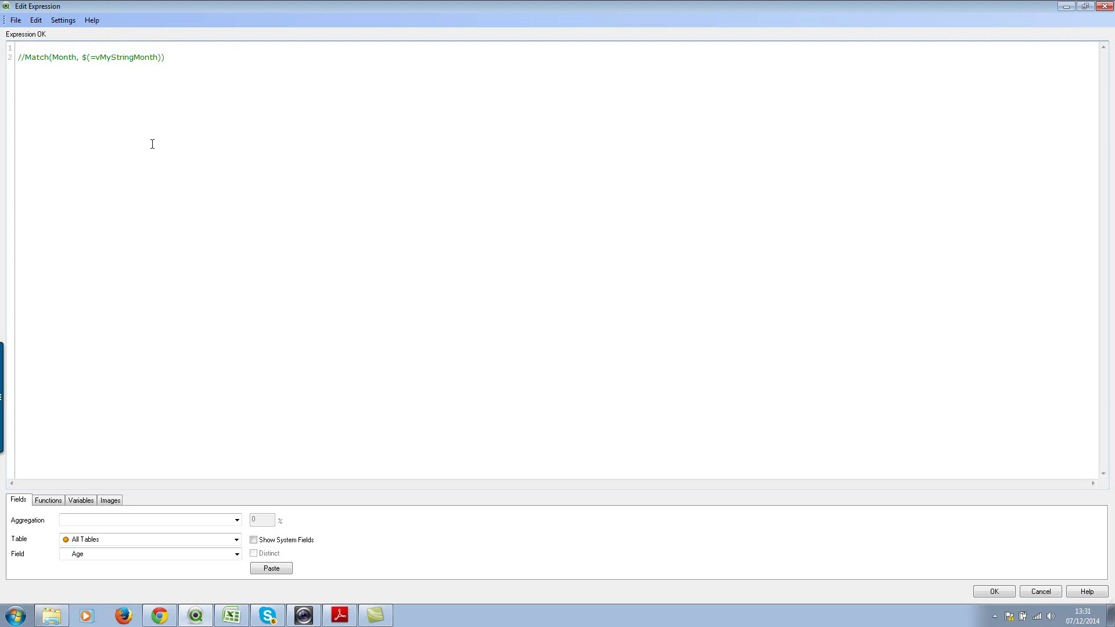
pyautogui.press('capslock')
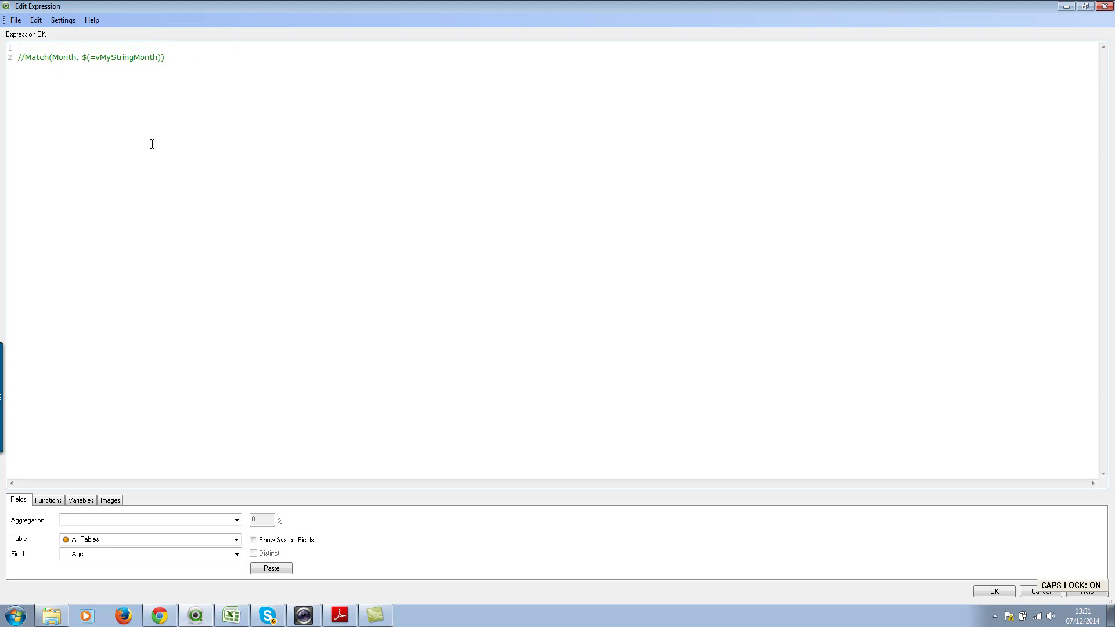
pyautogui.write('IF(')
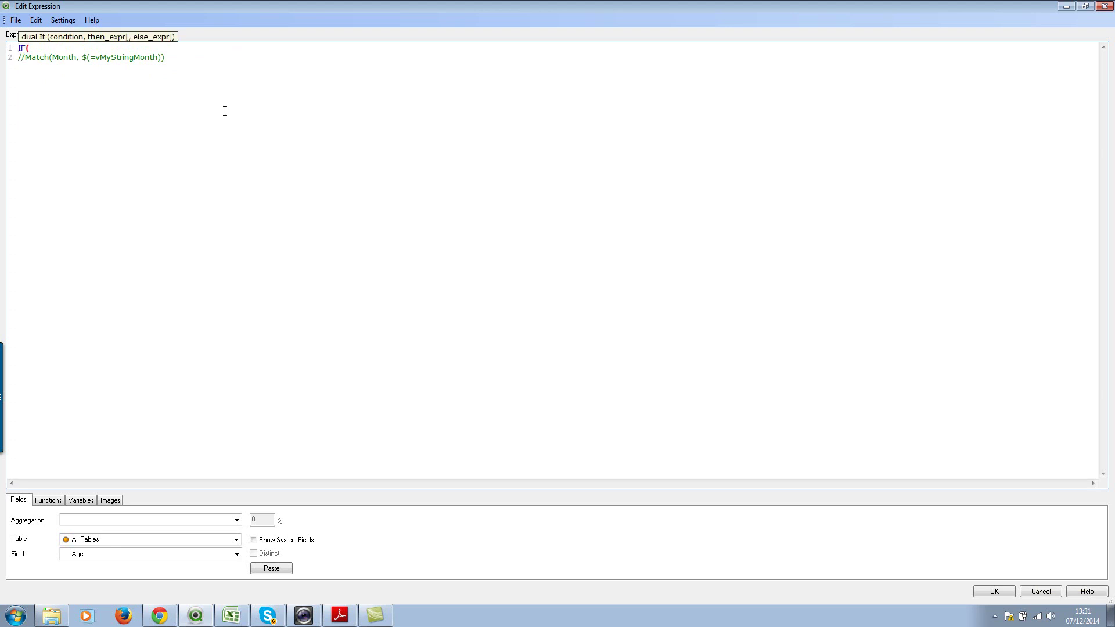
pyautogui.press('Delete')
pyautogui.press('Delete')
pyautogui.press('Delete')
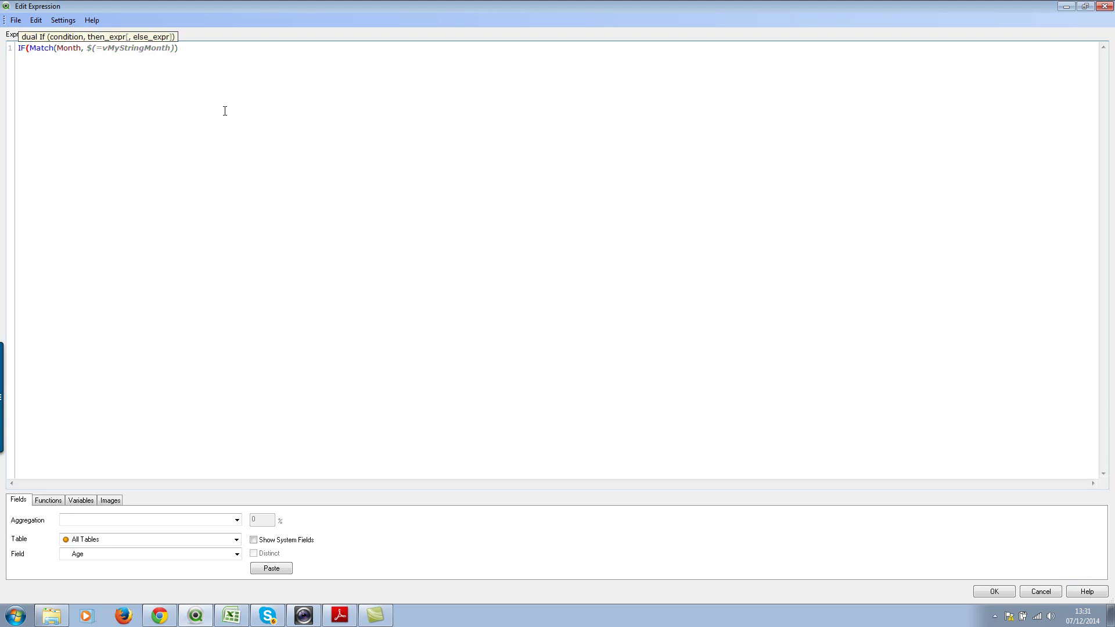
pyautogui.click(212, 46)
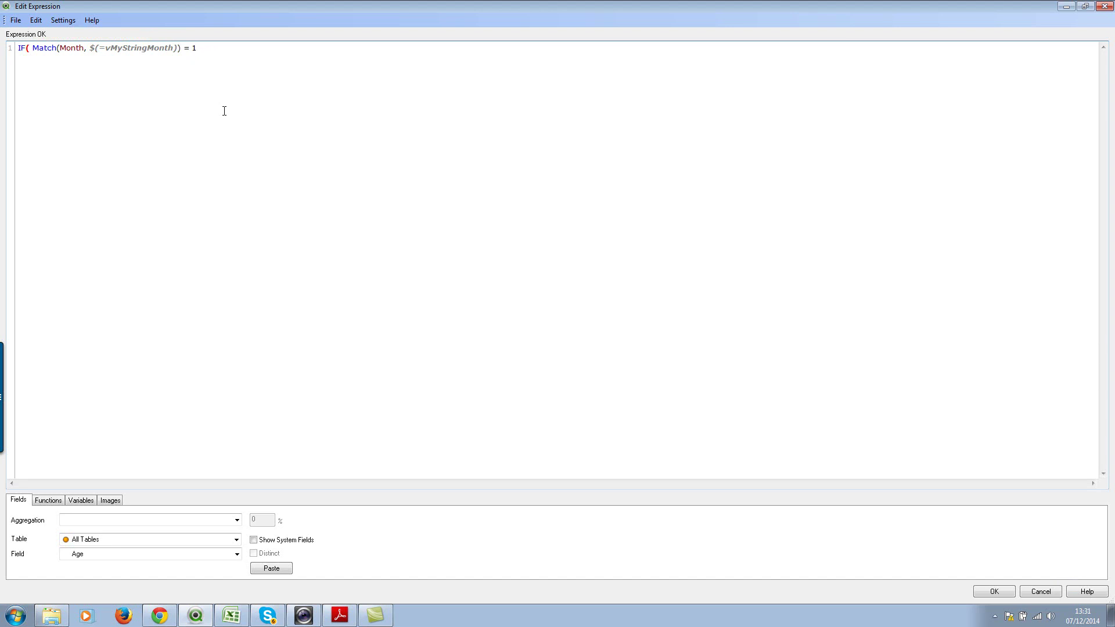
pyautogui.write('= 1, Green(),')
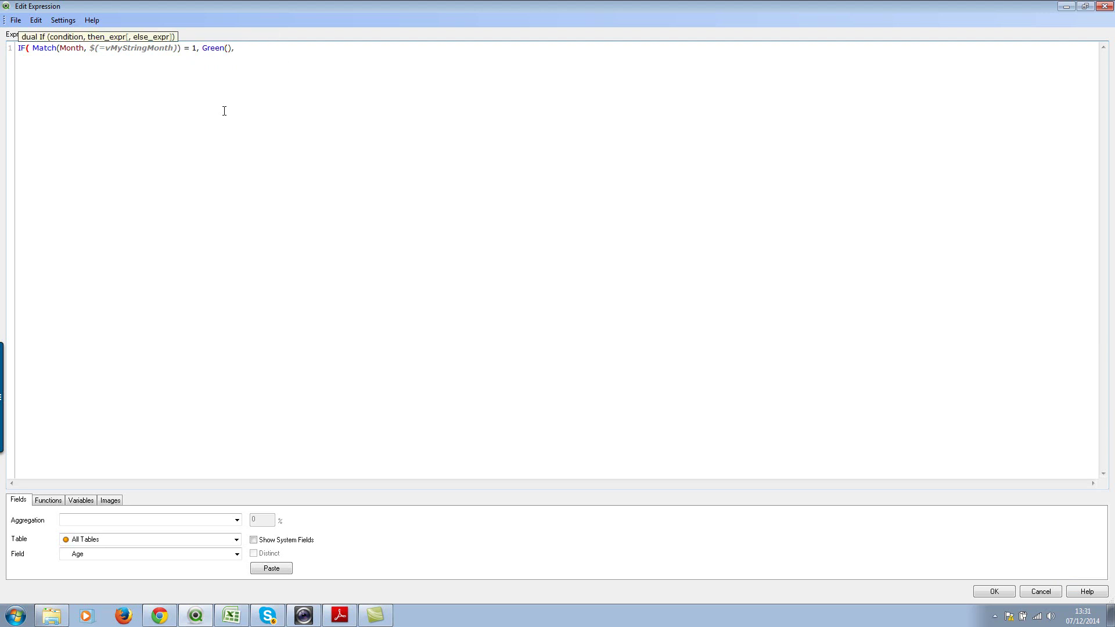
pyautogui.write(' qLIK')
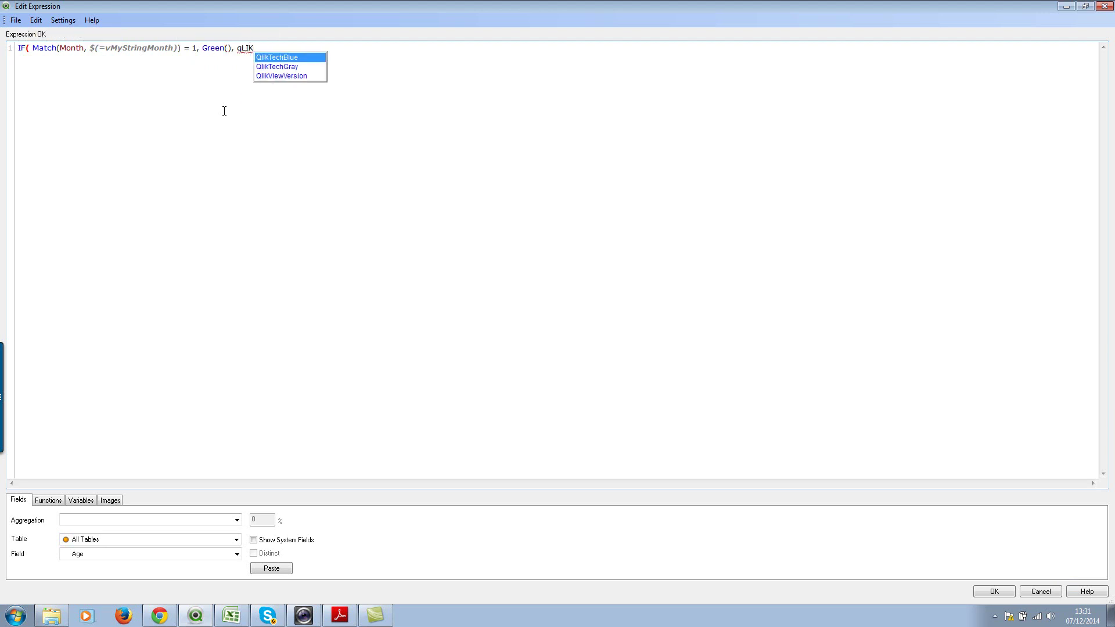
pyautogui.press('Down')
pyautogui.press('Return')
pyautogui.write('())')
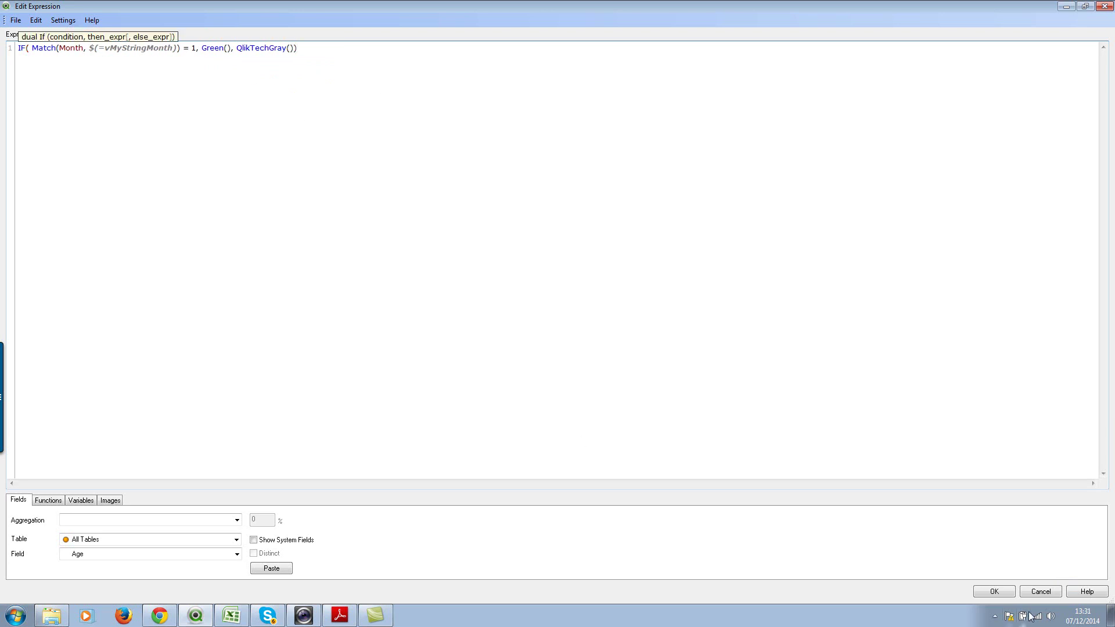
pyautogui.click(1010, 592)
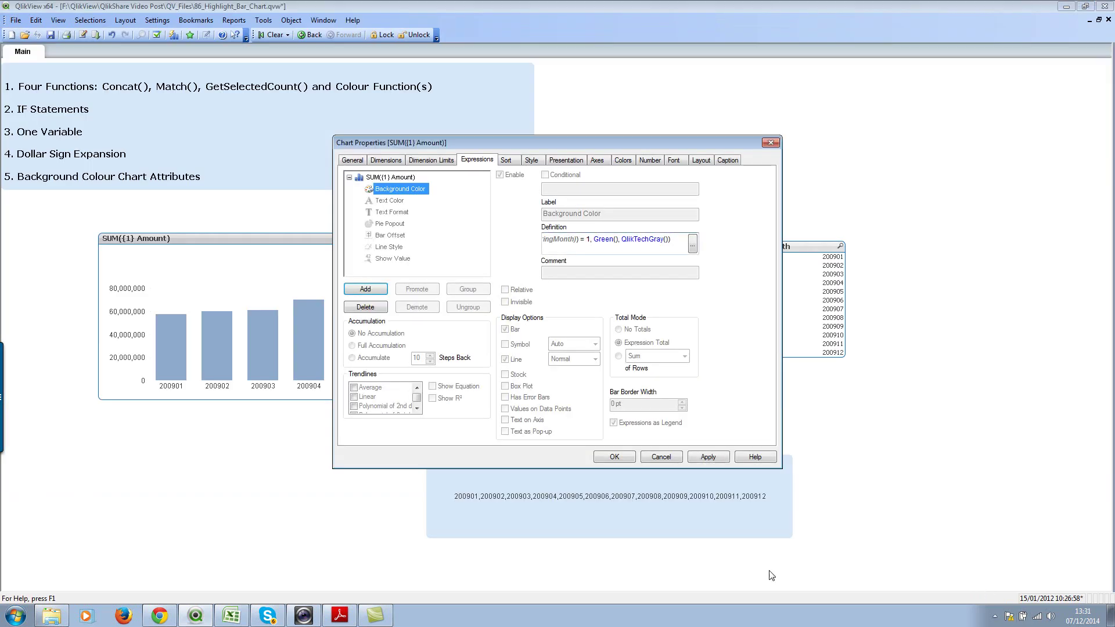
# Apply the colour expression, close Chart Properties, and deselect the chart.
pyautogui.click(708, 457)
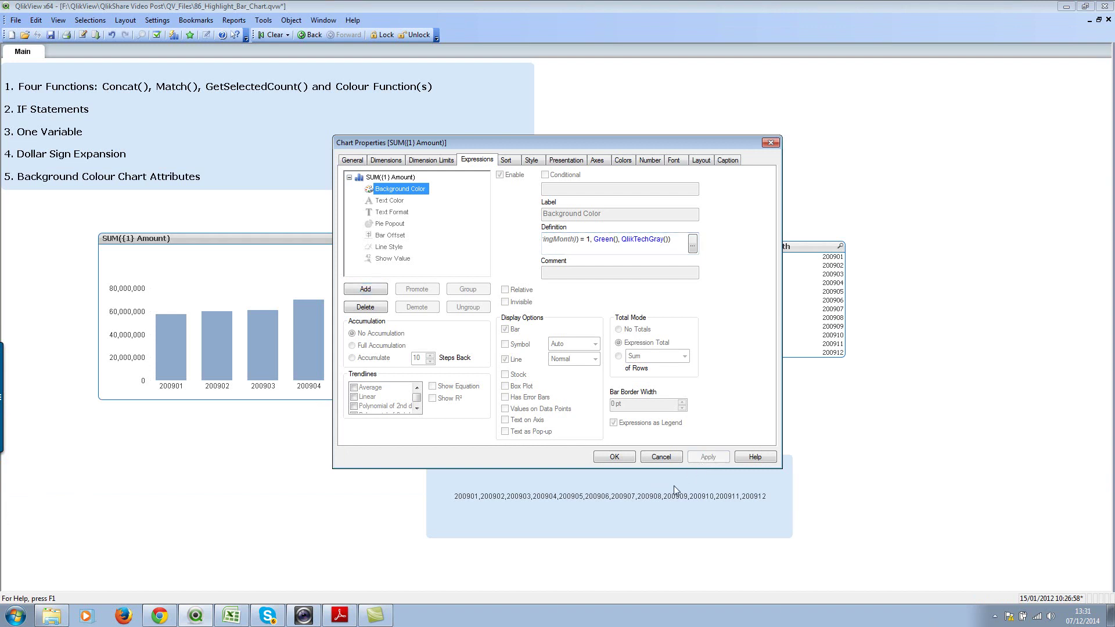
pyautogui.click(613, 457)
pyautogui.click(268, 471)
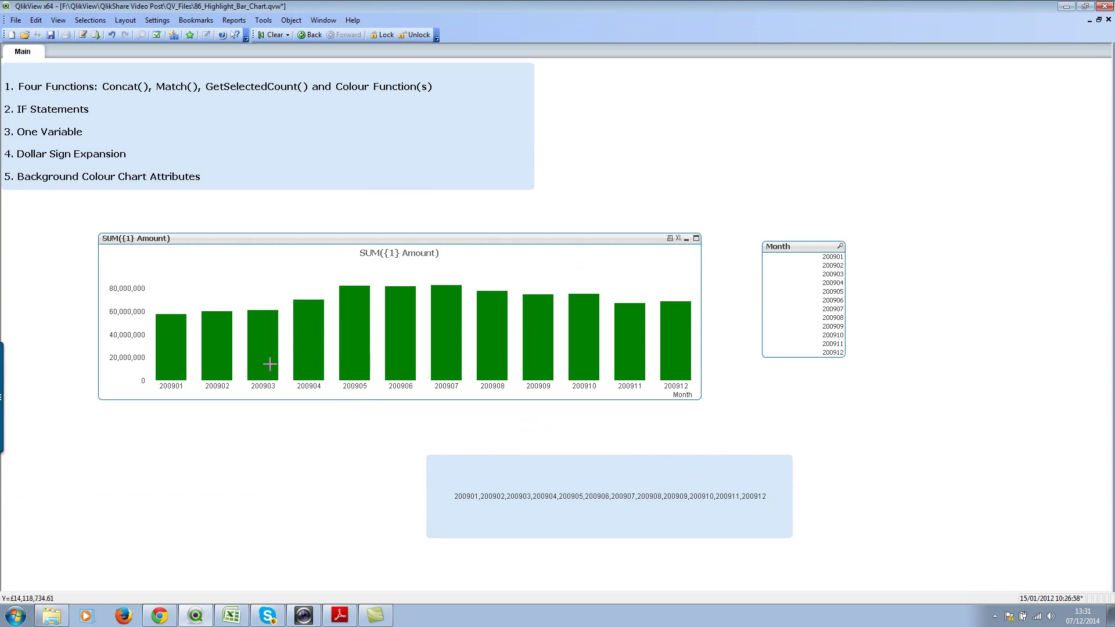
# Select single months 200903 through 200911 one at a time in the chart to check that only that bar turns green.
pyautogui.click(351, 359)
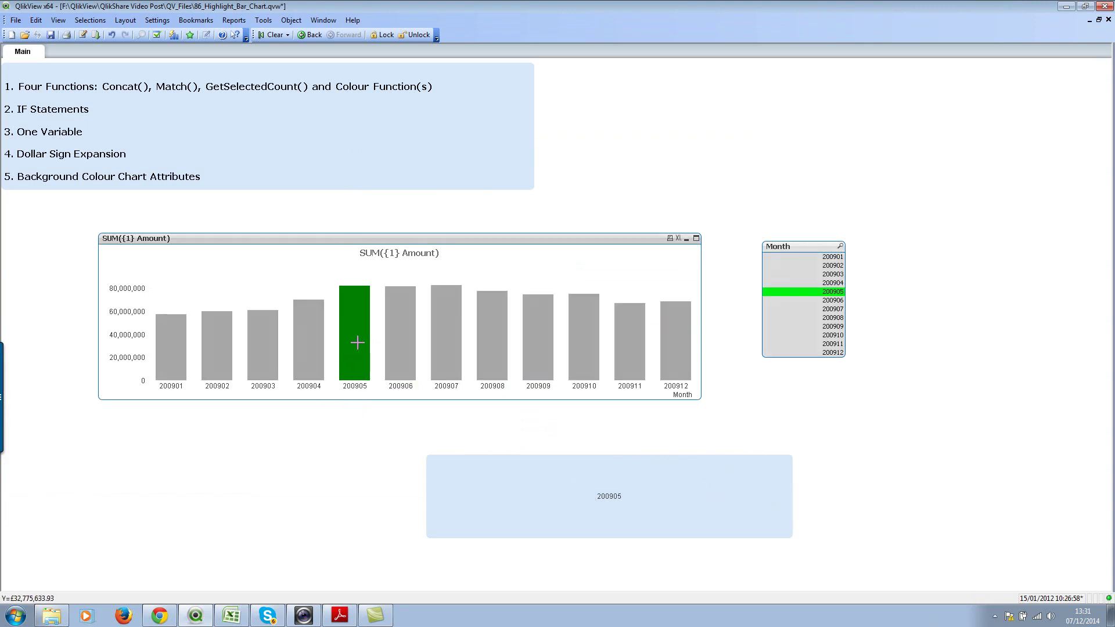
pyautogui.click(311, 348)
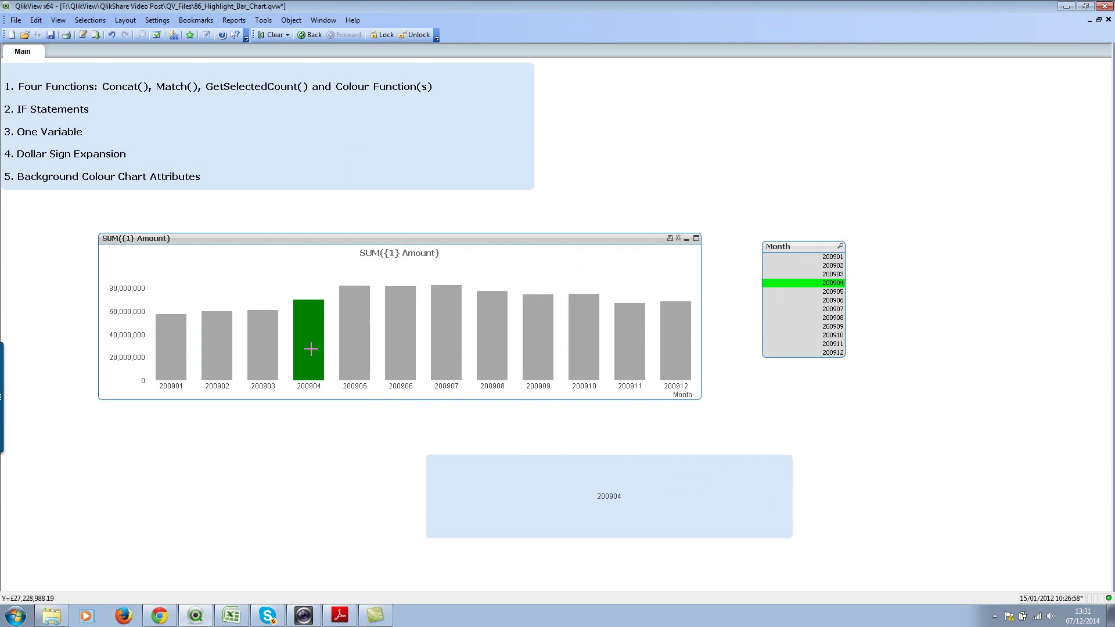
pyautogui.click(246, 344)
pyautogui.click(354, 342)
pyautogui.click(399, 335)
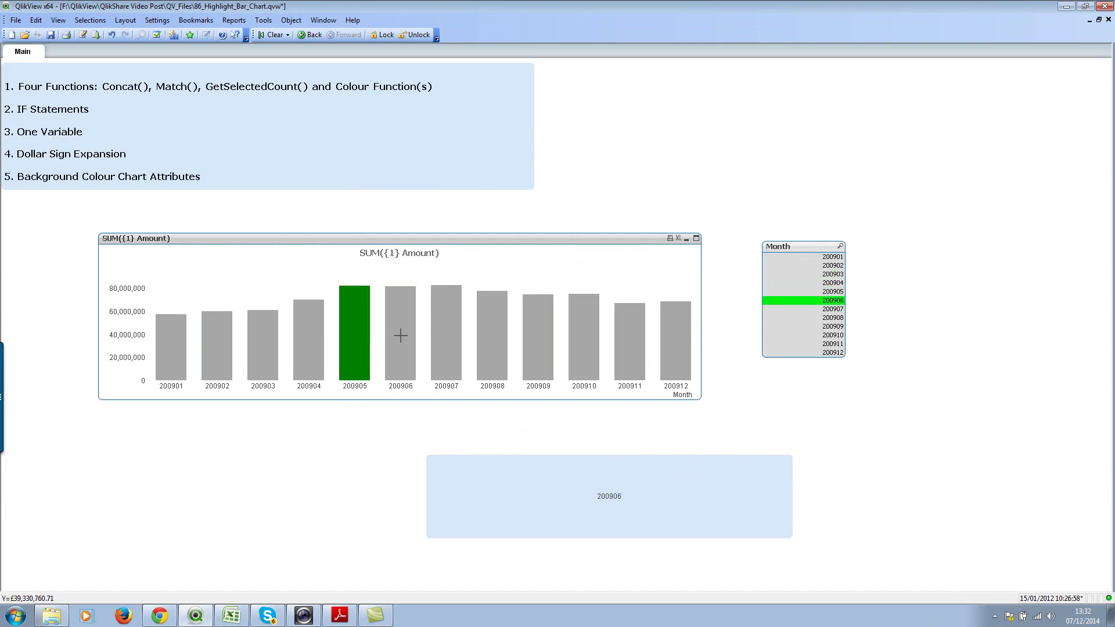
pyautogui.click(443, 337)
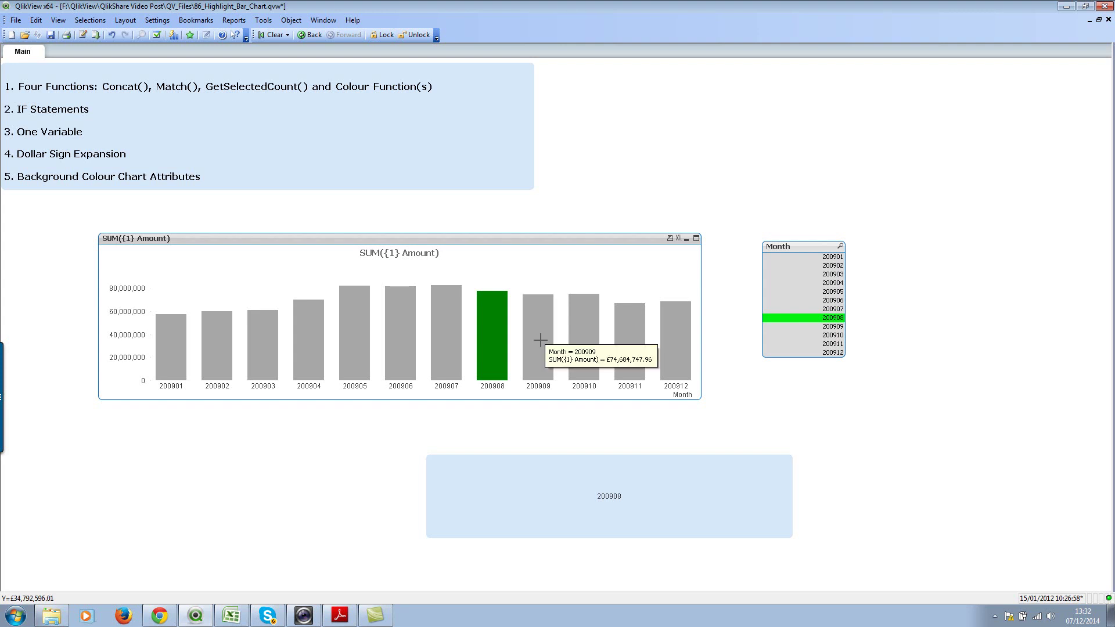
pyautogui.click(539, 340)
pyautogui.click(595, 349)
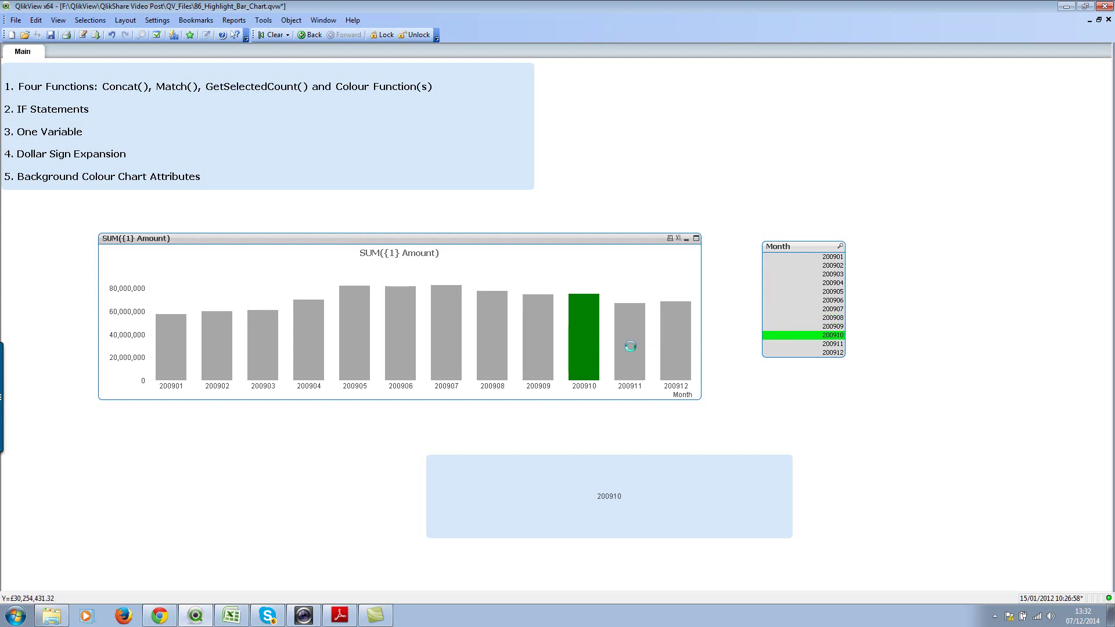
pyautogui.click(626, 346)
# Drag-select bars 200909–200911, then add 200903, 200905 and 200908 from the Month list box.
pyautogui.moveTo(638, 270); pyautogui.dragTo(525, 394)
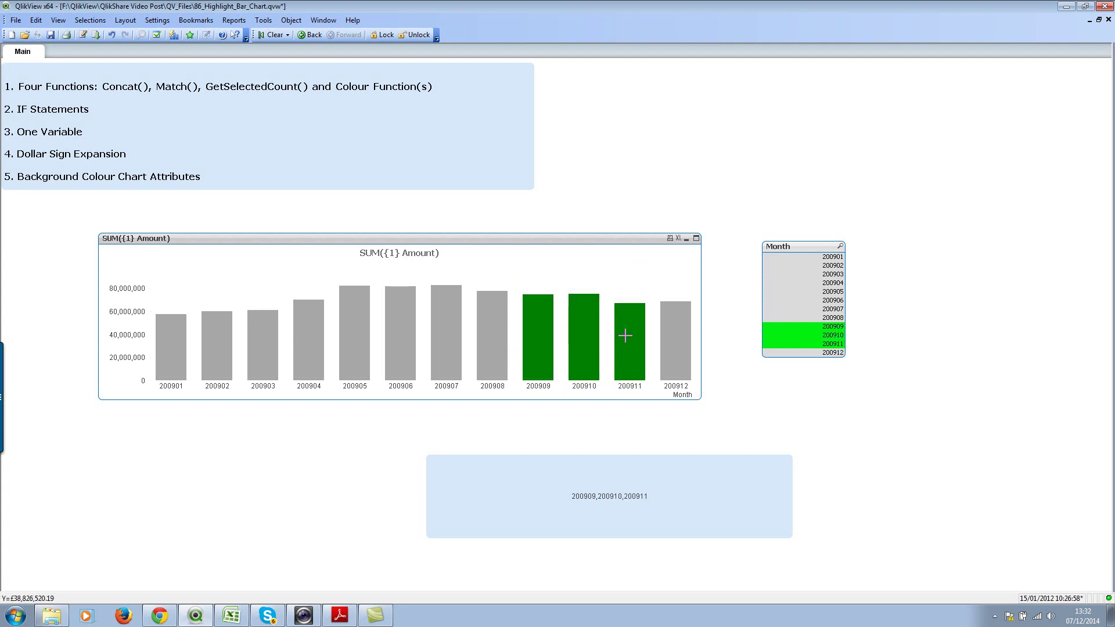
pyautogui.moveTo(626, 337)
pyautogui.keyDown('ctrl'); pyautogui.click(802, 275); pyautogui.keyUp('ctrl')
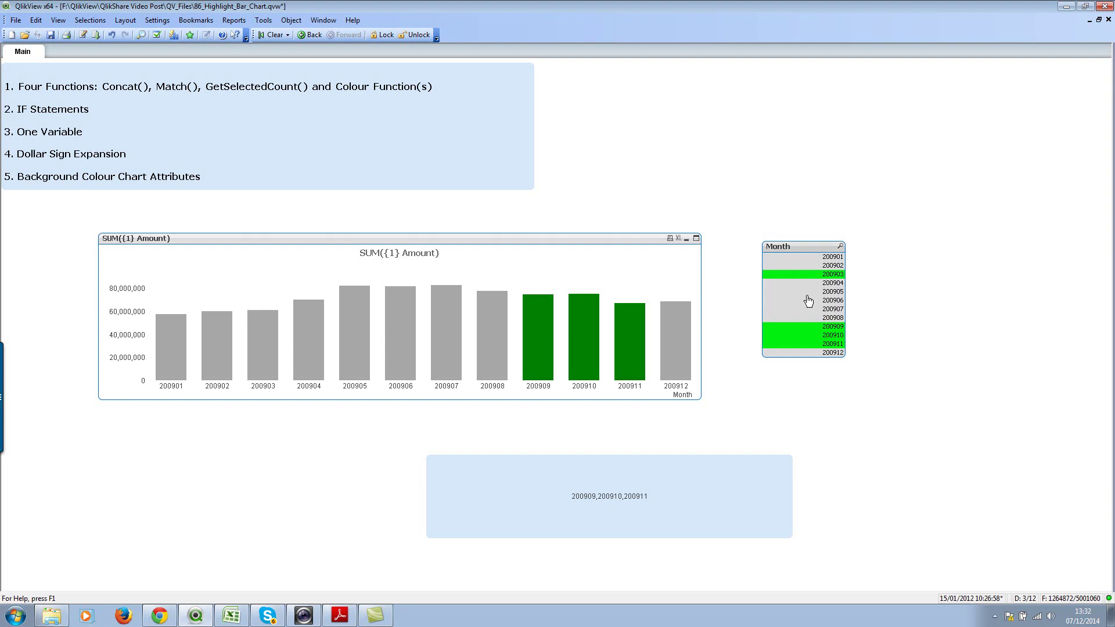
pyautogui.keyDown('ctrl'); pyautogui.click(804, 293); pyautogui.keyUp('ctrl')
pyautogui.keyDown('ctrl'); pyautogui.click(803, 318); pyautogui.keyUp('ctrl')
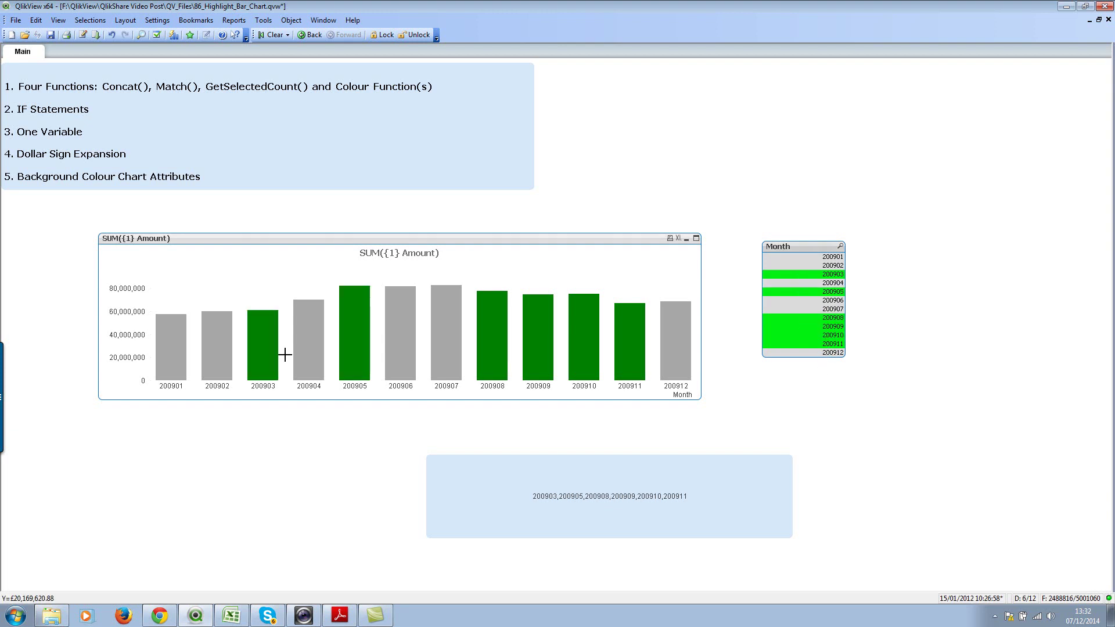
# Clear all selected months from the Month list box.
pyautogui.rightClick(789, 301)
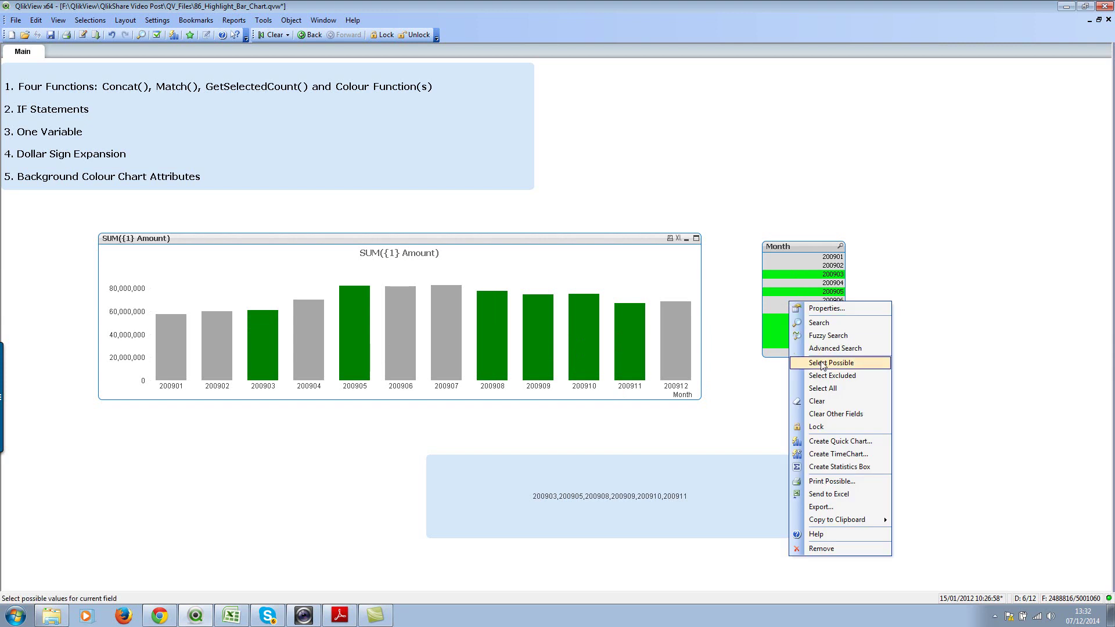
pyautogui.click(838, 403)
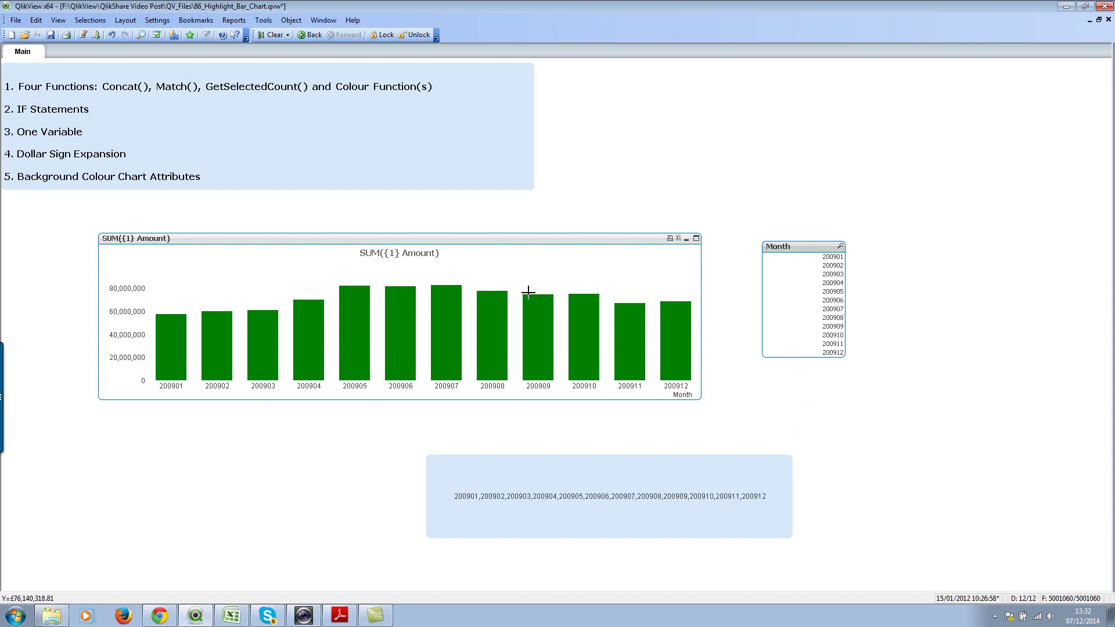
# Open the expression's Background Color definition in the full editor from chart properties.
pyautogui.rightClick(483, 284)
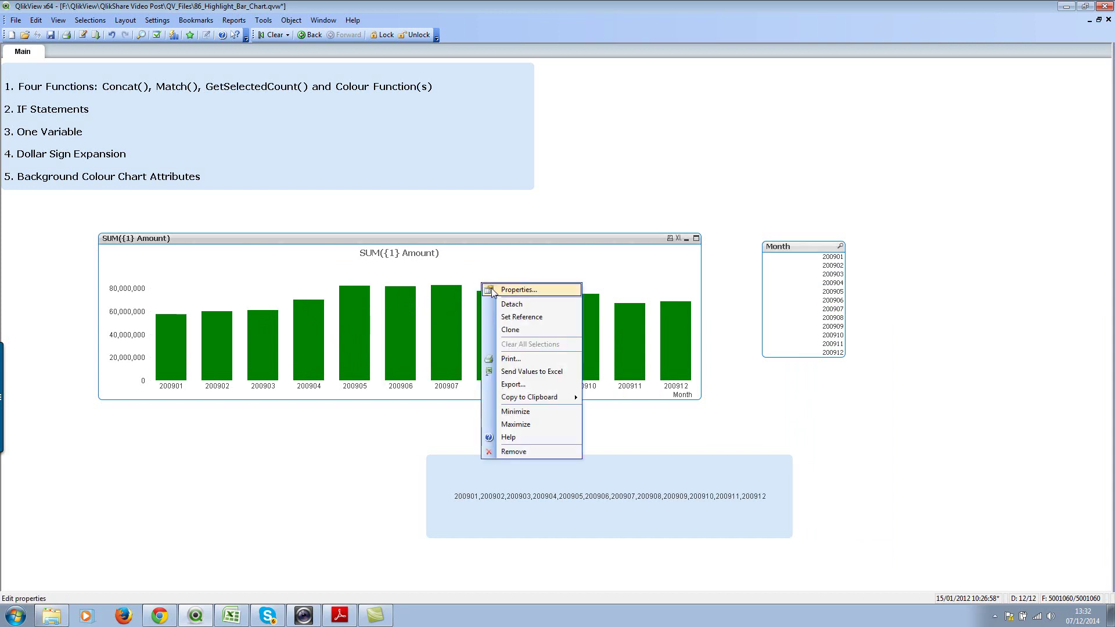
pyautogui.click(493, 289)
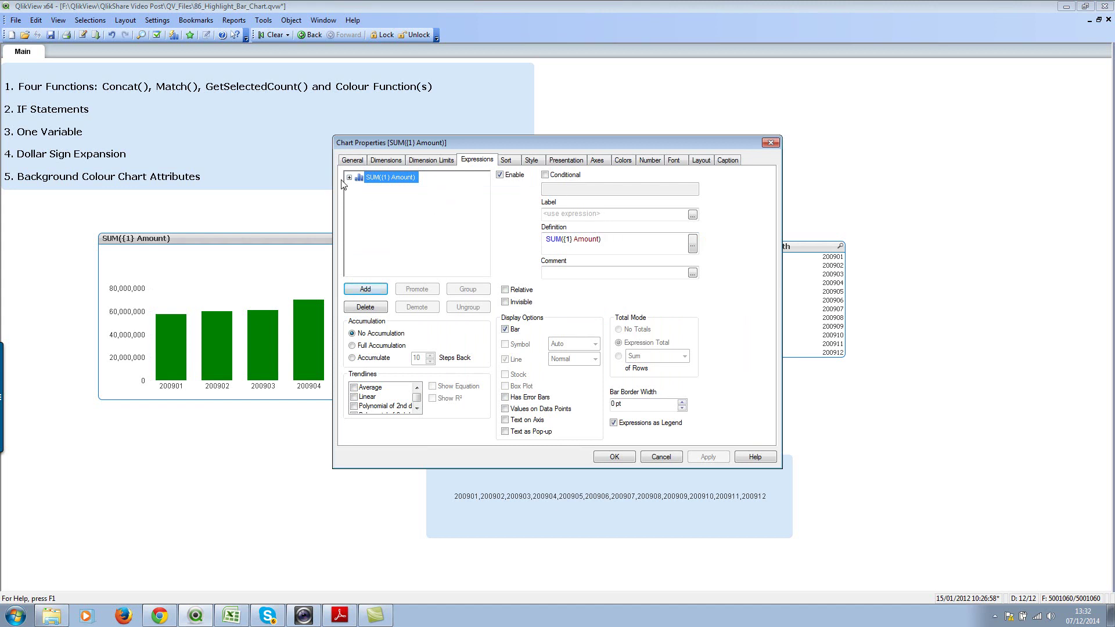
pyautogui.click(349, 177)
pyautogui.click(399, 188)
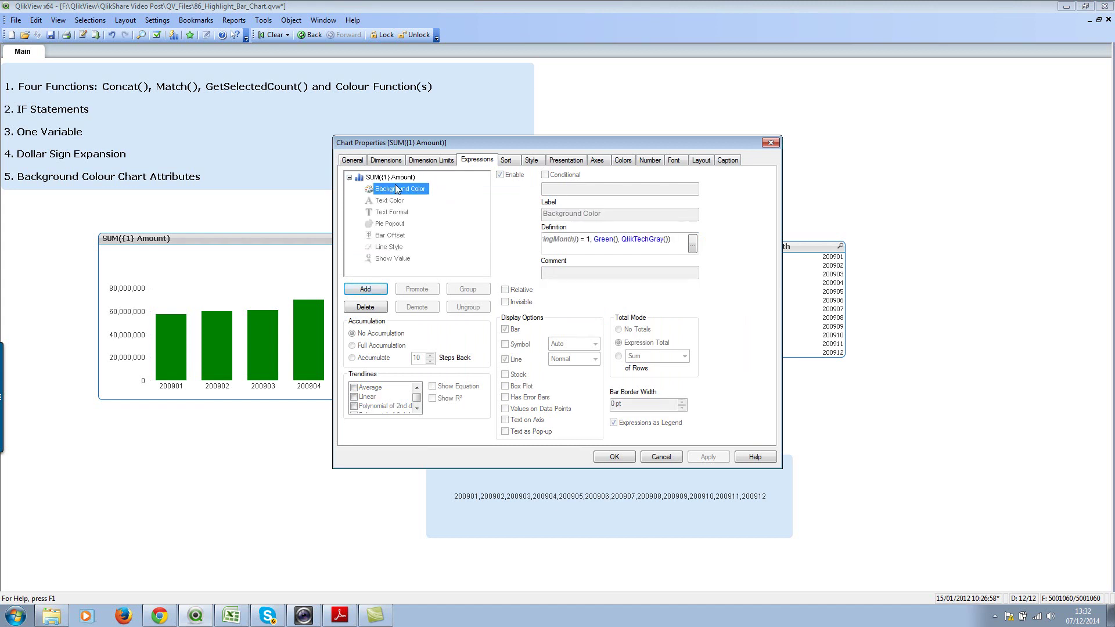
pyautogui.click(692, 243)
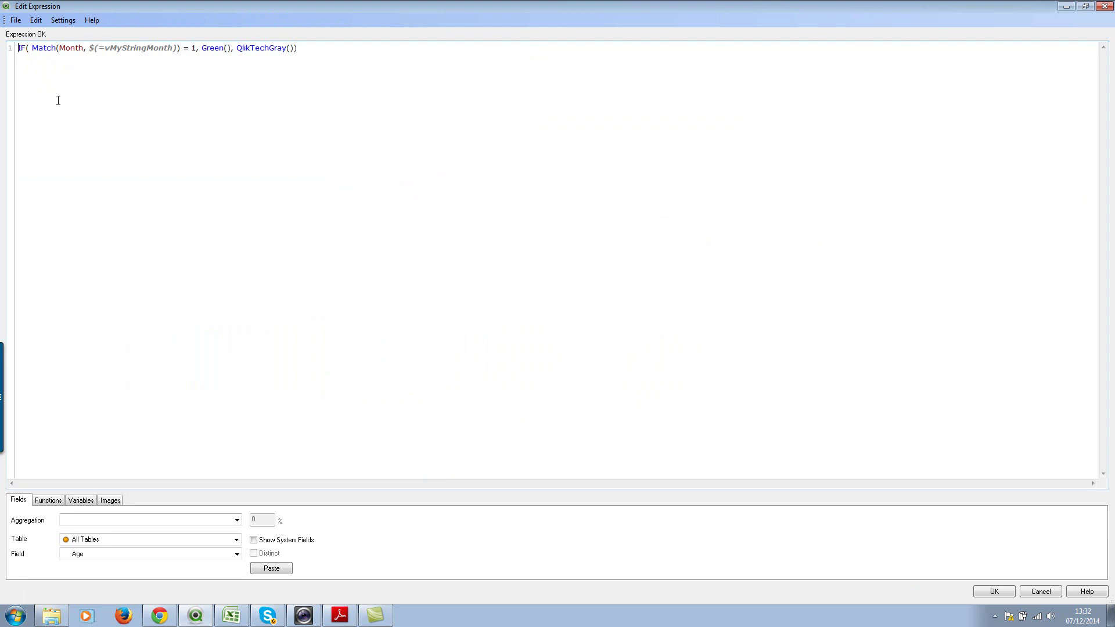
# Insert an outer 'IF( GetSelectedCount(Month) >=' line above the existing Match colour test.
pyautogui.press('Return')
pyautogui.press('capslock')
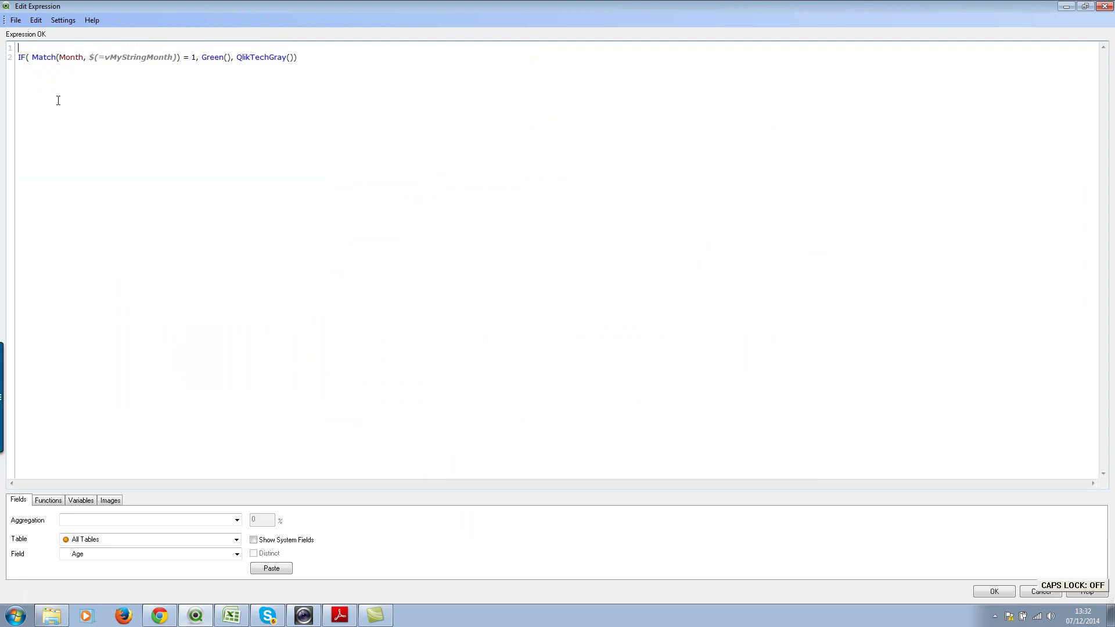
pyautogui.write('i')
pyautogui.press('BackSpace')
pyautogui.press('capslock')
pyautogui.write('IF(GETSEL')
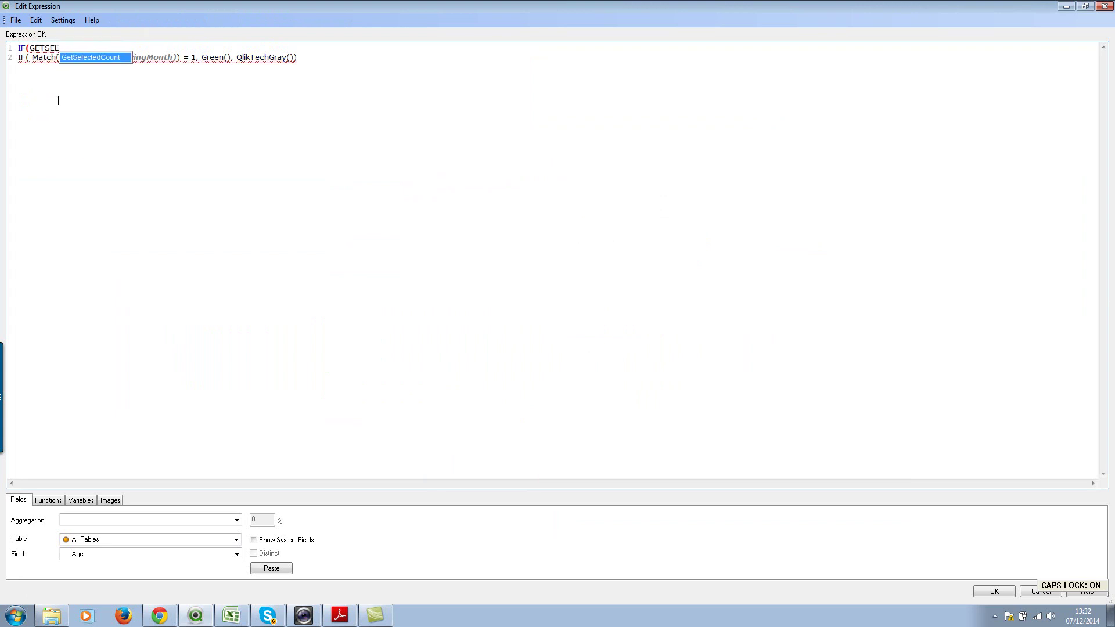
pyautogui.press('Return')
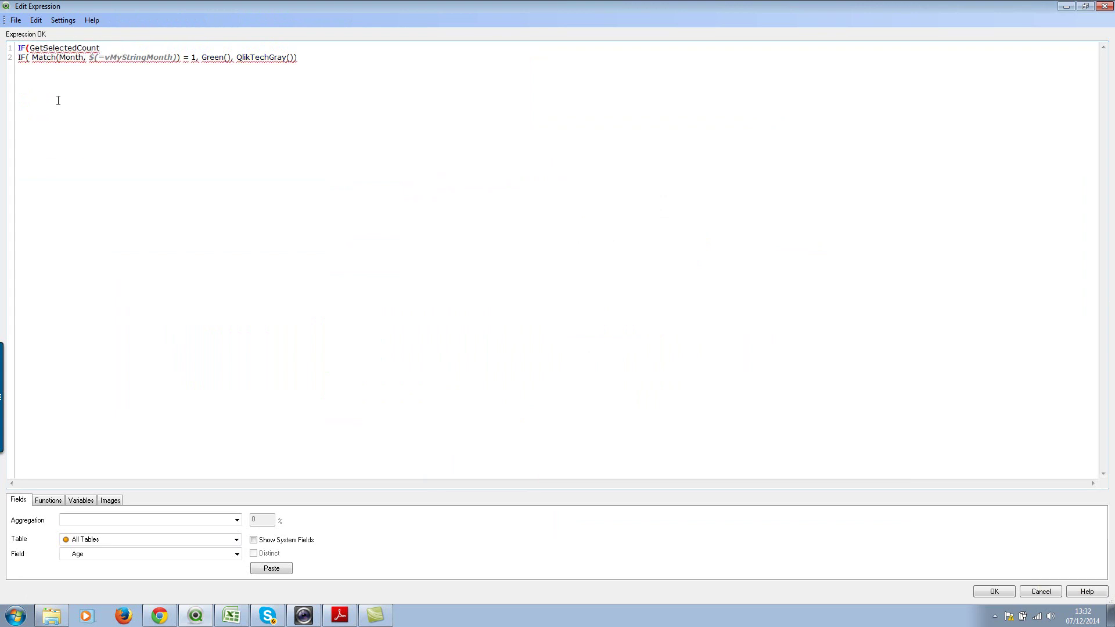
pyautogui.write('(')
pyautogui.press('Left')
pyautogui.press('Left')
pyautogui.press('Left')
pyautogui.press('Left')
pyautogui.press('Left')
pyautogui.press('Left')
pyautogui.press('Left')
pyautogui.press('Left')
pyautogui.press('Left')
pyautogui.press('Left')
pyautogui.press('Left')
pyautogui.press('Left')
pyautogui.press('Left')
pyautogui.press('Left')
pyautogui.press('Left')
pyautogui.press('Left')
pyautogui.press('Left')
pyautogui.press('Left')
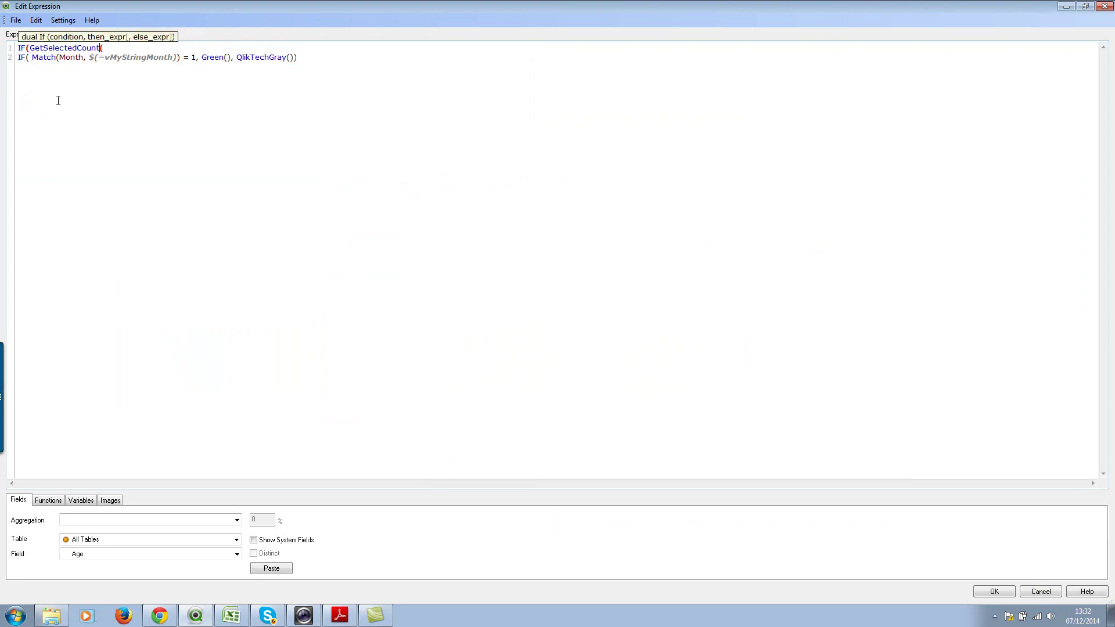
pyautogui.press('Right')
pyautogui.click(124, 43)
pyautogui.write('mONT')
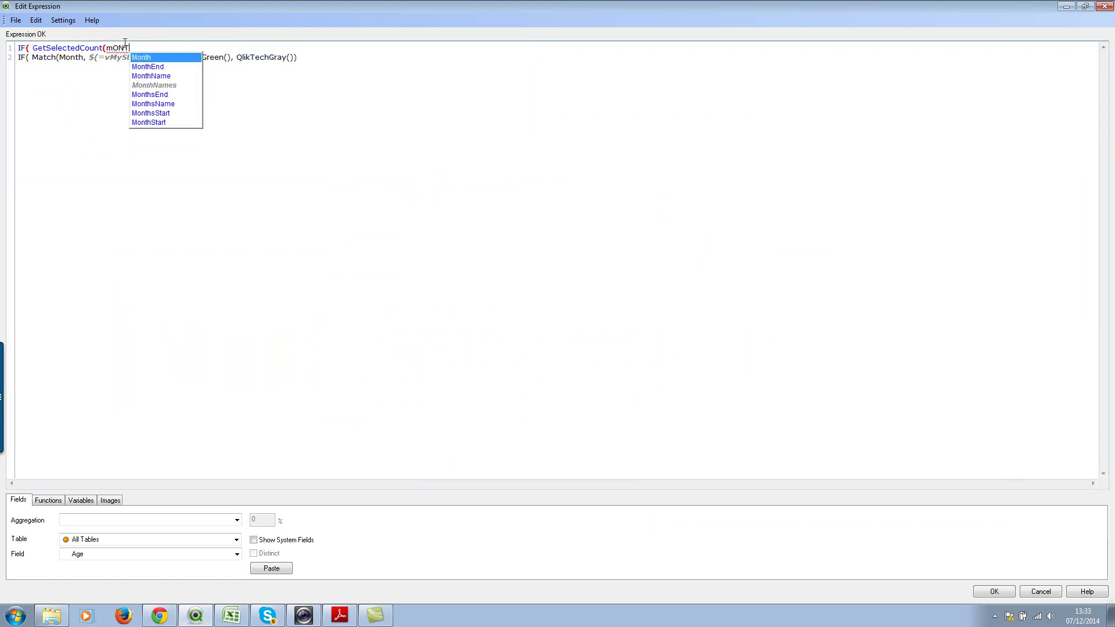
pyautogui.press('BackSpace')
pyautogui.press('BackSpace')
pyautogui.press('BackSpace')
pyautogui.press('BackSpace')
pyautogui.press('capslock')
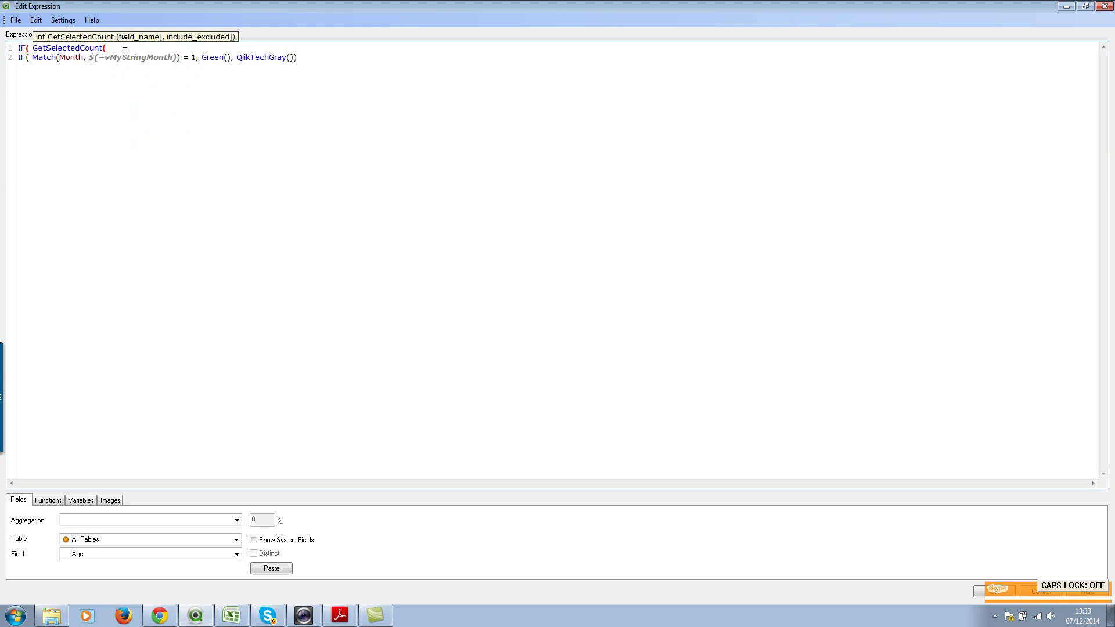
pyautogui.write('Month')
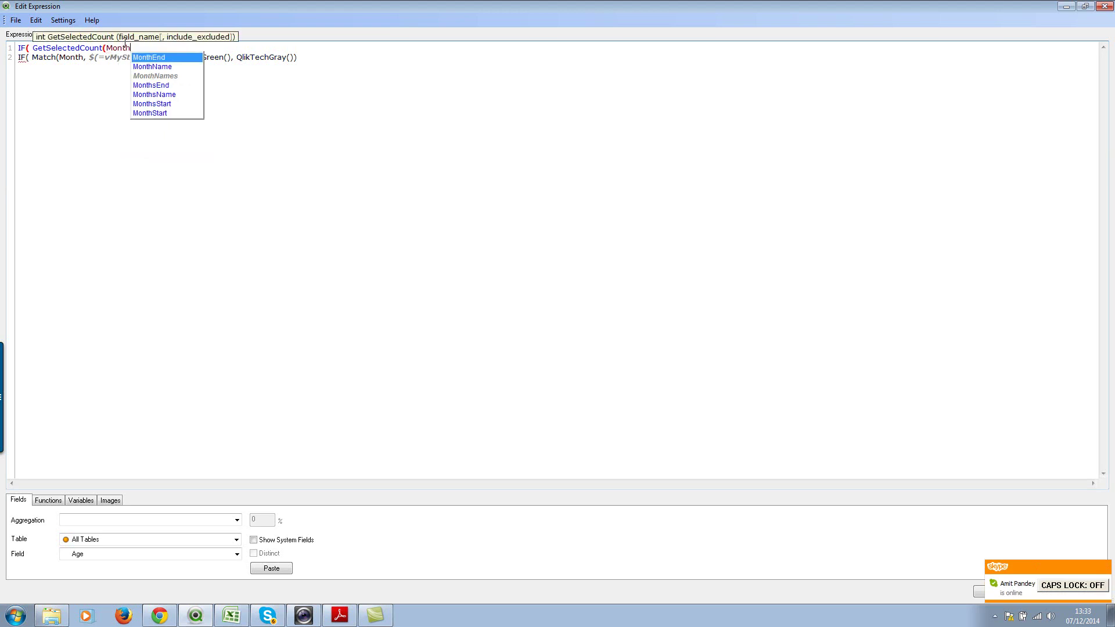
pyautogui.write(')')
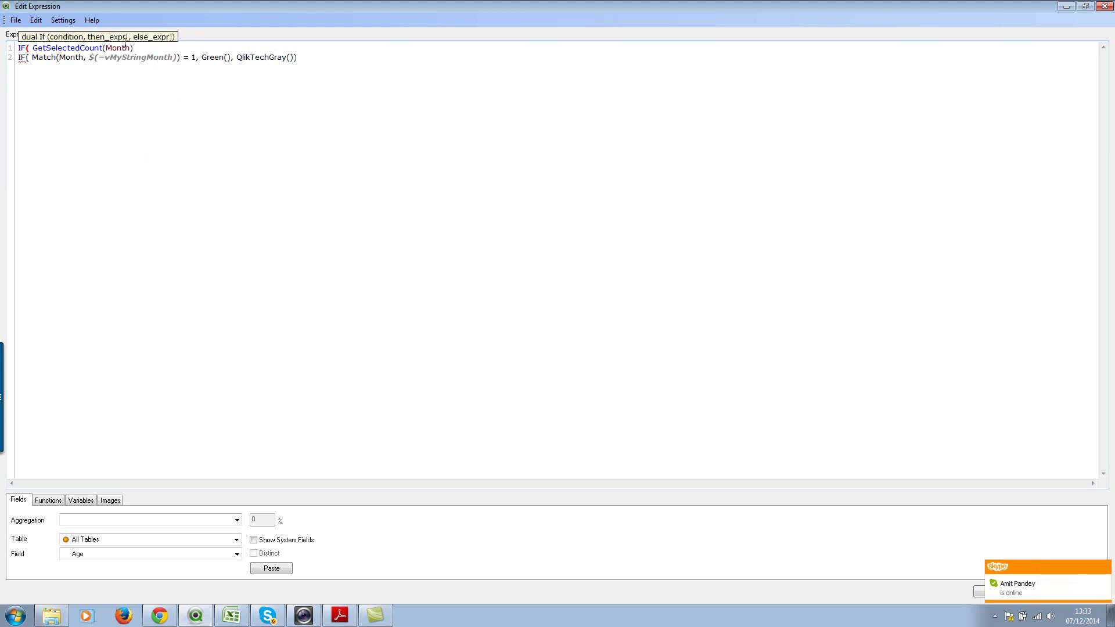
pyautogui.write(' >= 1,')
# Indent the inner IF, add the outer IF's closing bracket, and confirm the formula.
pyautogui.click(16, 58)
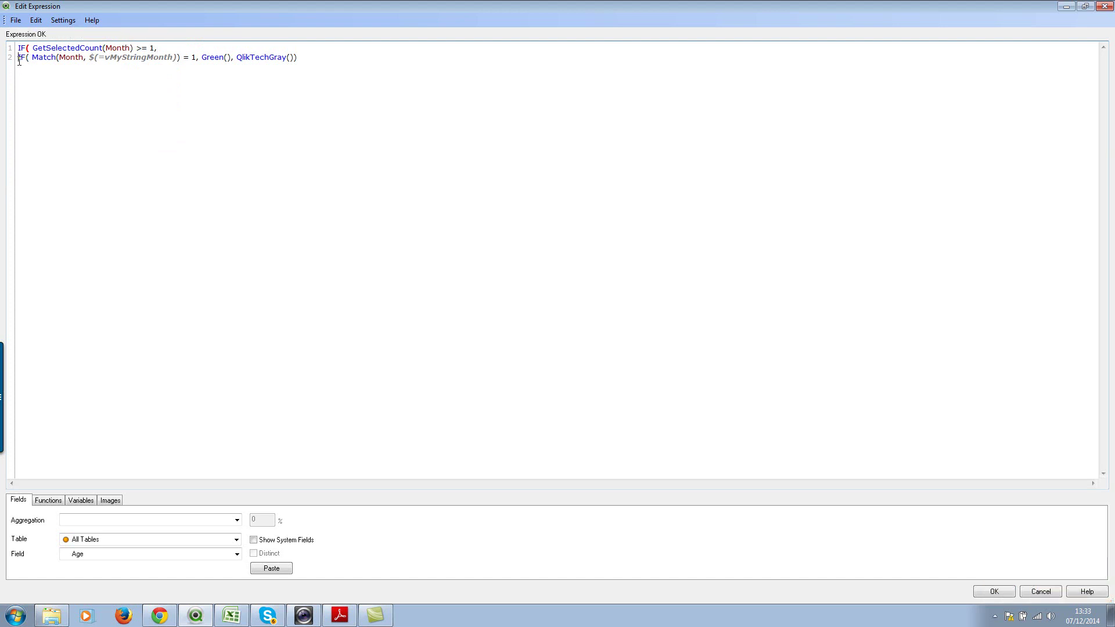
pyautogui.press('Tab')
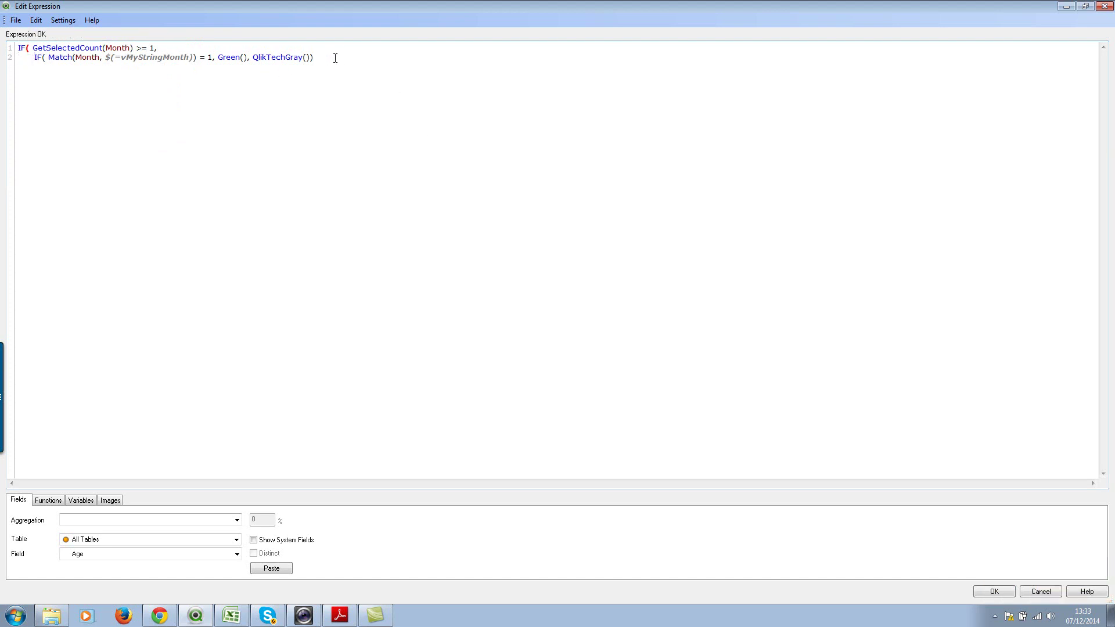
pyautogui.write(')')
pyautogui.click(74, 129)
pyautogui.hotkey('shift', 'Tab')
pyautogui.hotkey('ctrl', 'a')
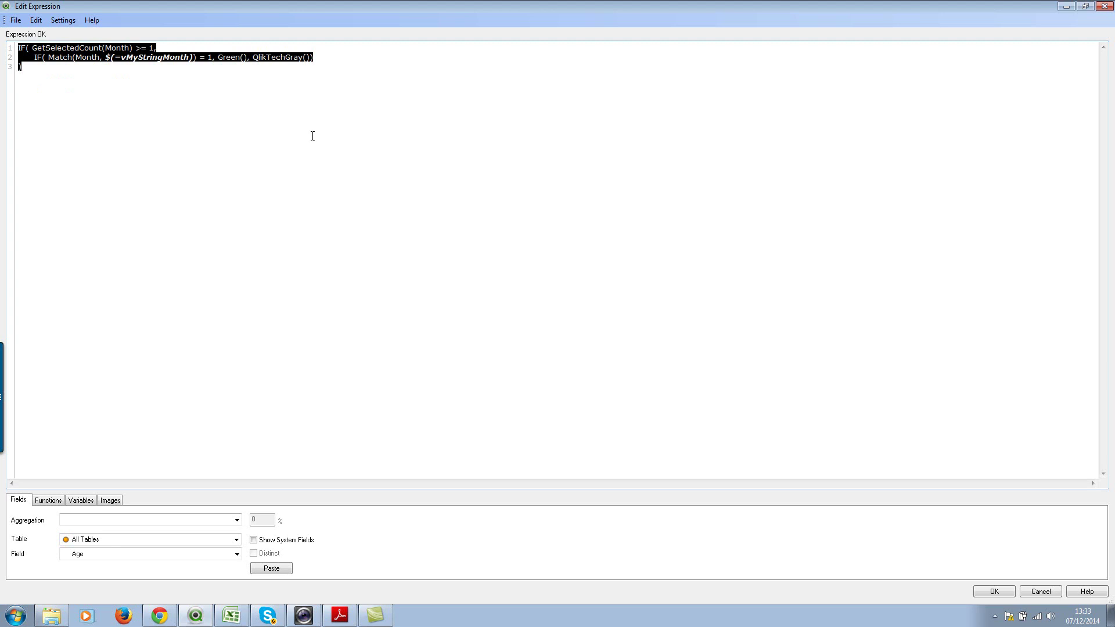
pyautogui.click(992, 592)
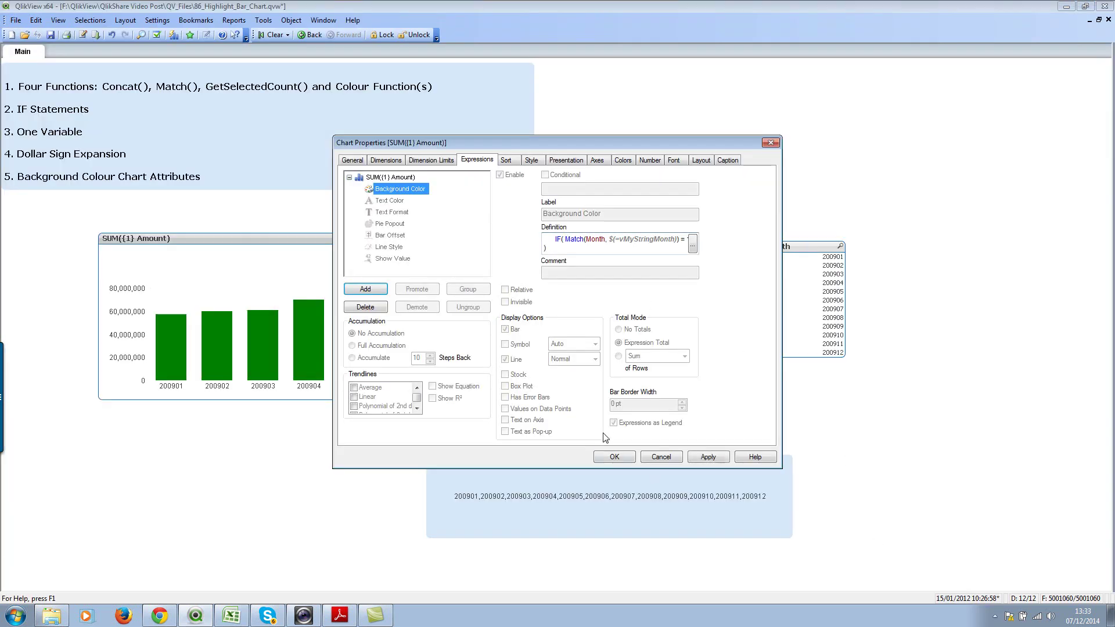
# Apply the chart settings, then reopen the Background Color formula in the full editor.
pyautogui.click(611, 457)
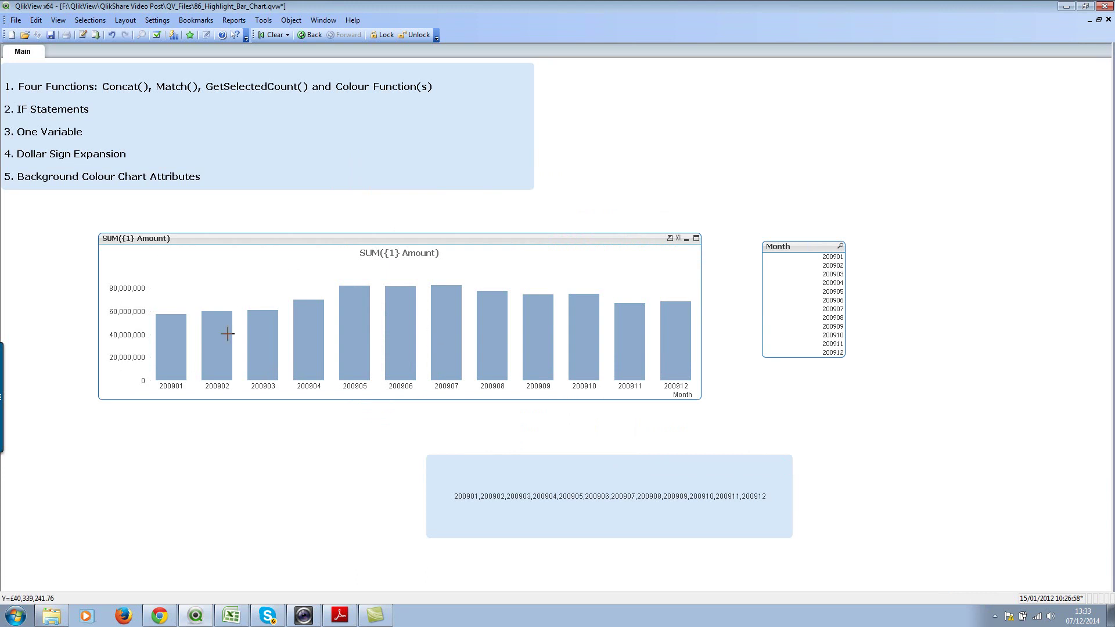
pyautogui.rightClick(408, 267)
pyautogui.click(418, 271)
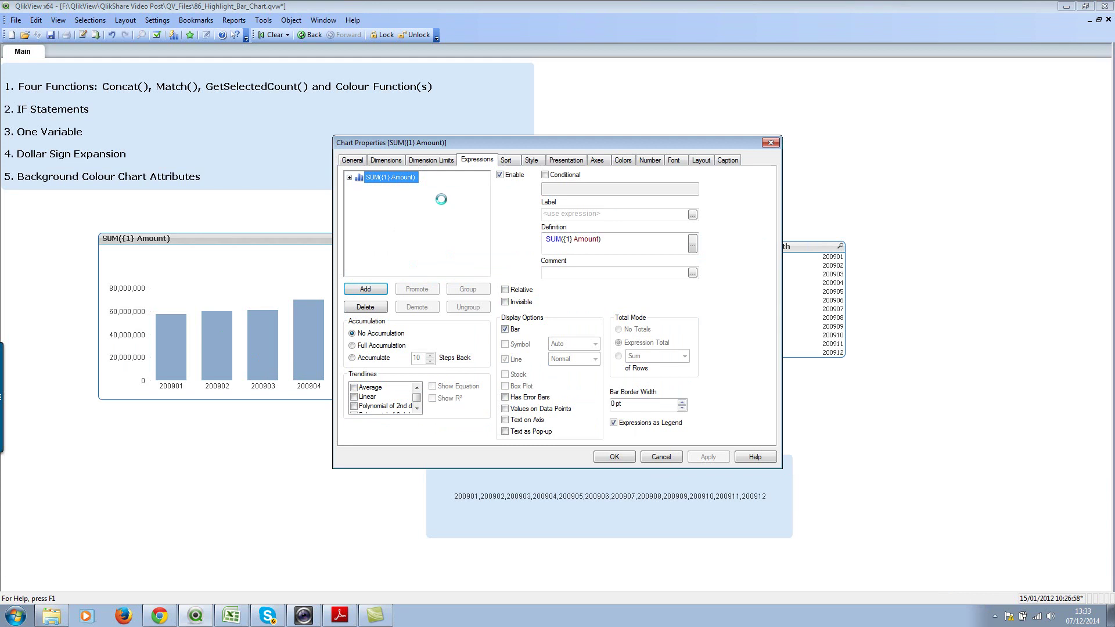
pyautogui.click(349, 177)
pyautogui.click(377, 188)
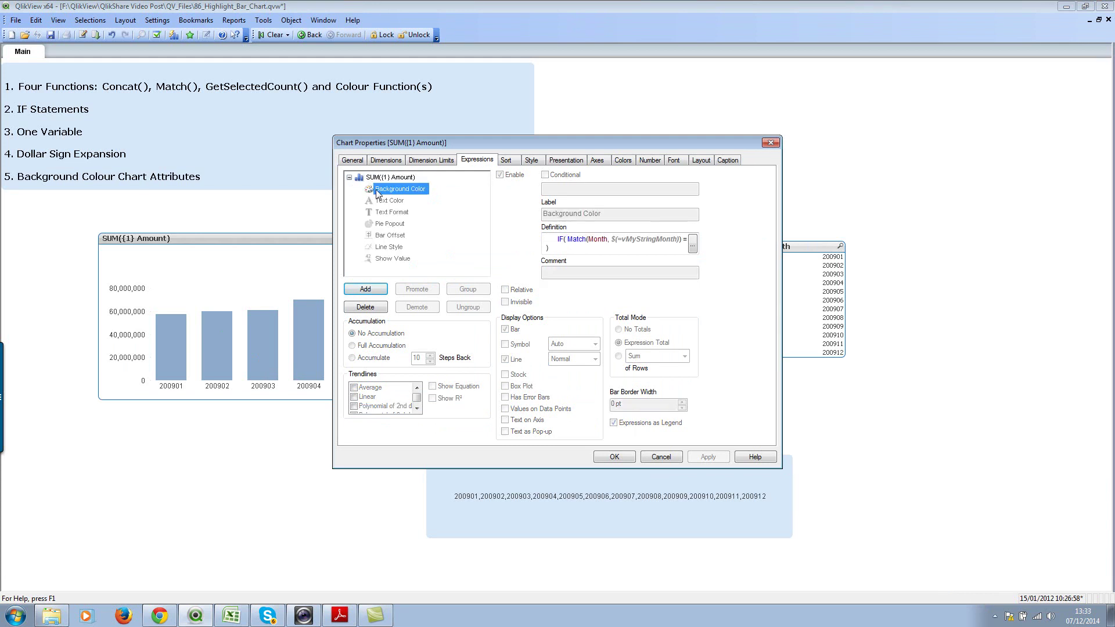
pyautogui.click(692, 244)
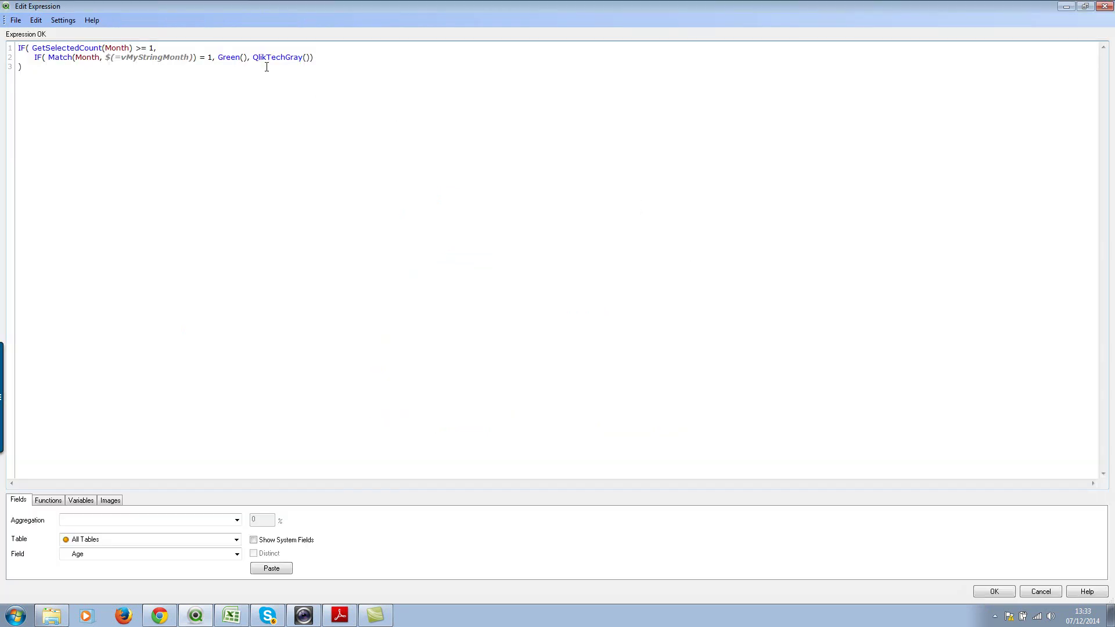
# Add QlikTechGray() as the outer IF's fallback colour and confirm both dialogs.
pyautogui.moveTo(254, 57); pyautogui.dragTo(319, 57)
pyautogui.hotkey('ctrl', 'c')
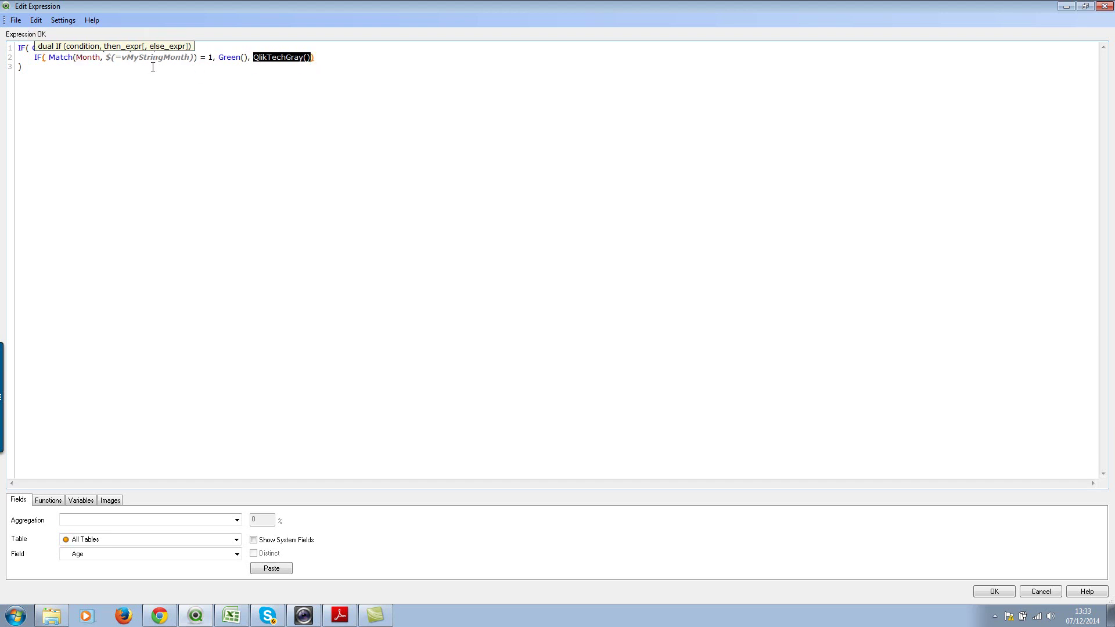
pyautogui.click(18, 67)
pyautogui.hotkey('ctrl', 'v')
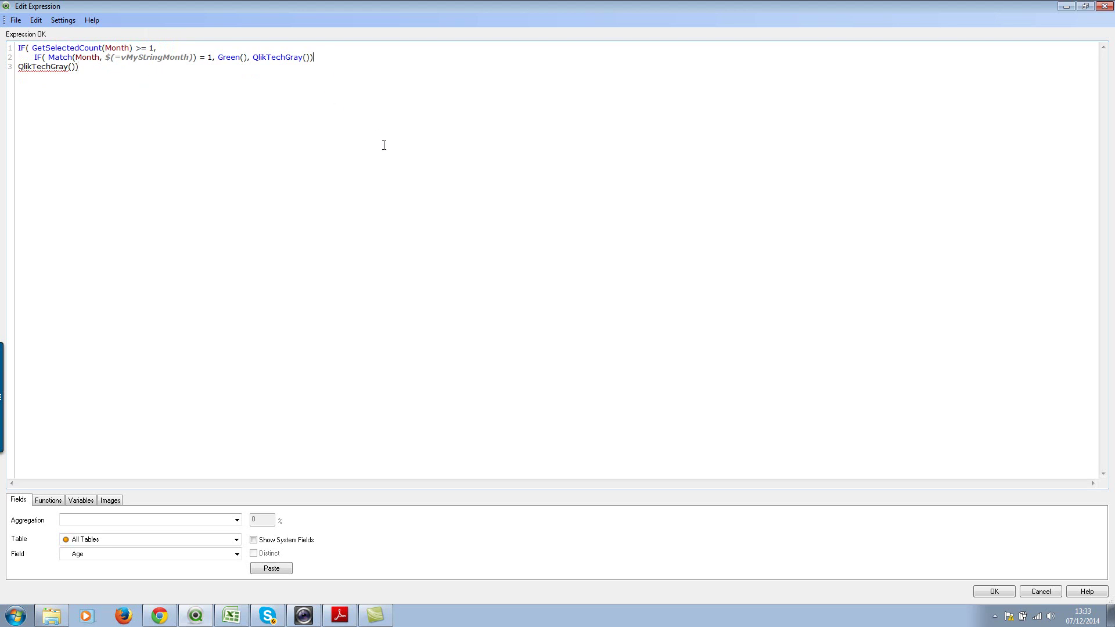
pyautogui.press('BackSpace')
pyautogui.write(',')
pyautogui.press('BackSpace')
pyautogui.write('),')
pyautogui.click(324, 68)
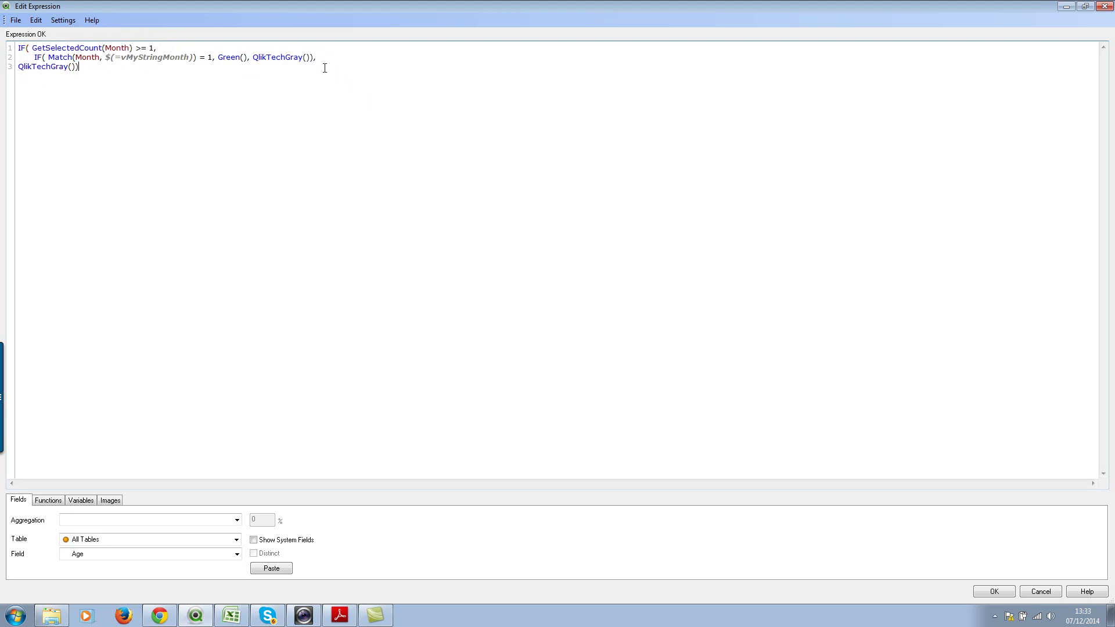
pyautogui.click(994, 592)
pyautogui.click(607, 457)
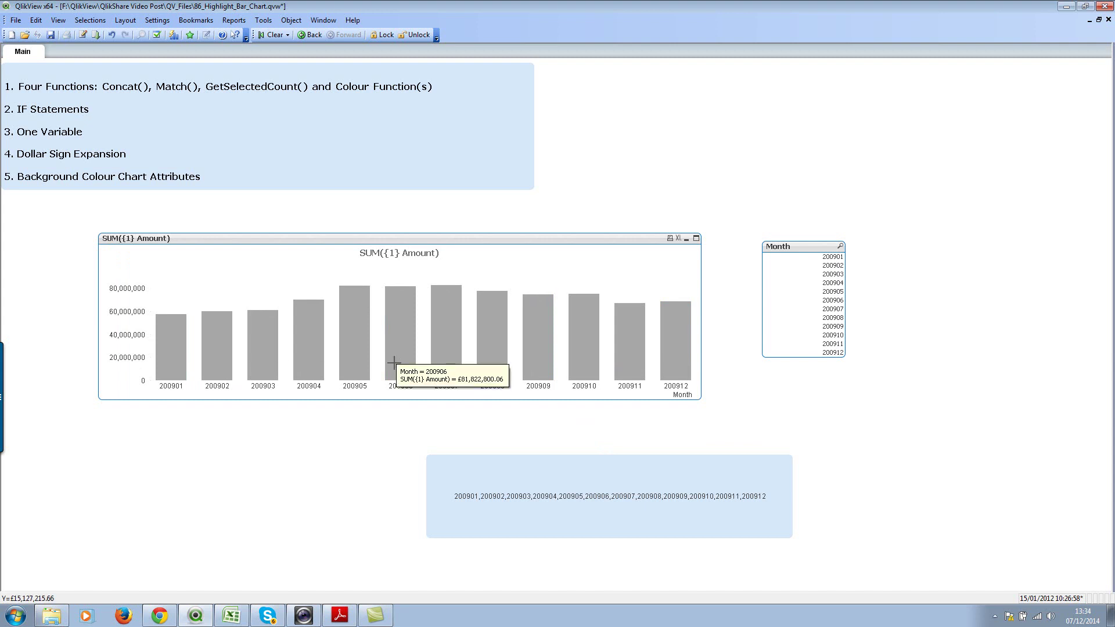
# Select months 200906, 200905, 200904 and 200903 one at a time from their bars.
pyautogui.click(394, 339)
pyautogui.click(356, 338)
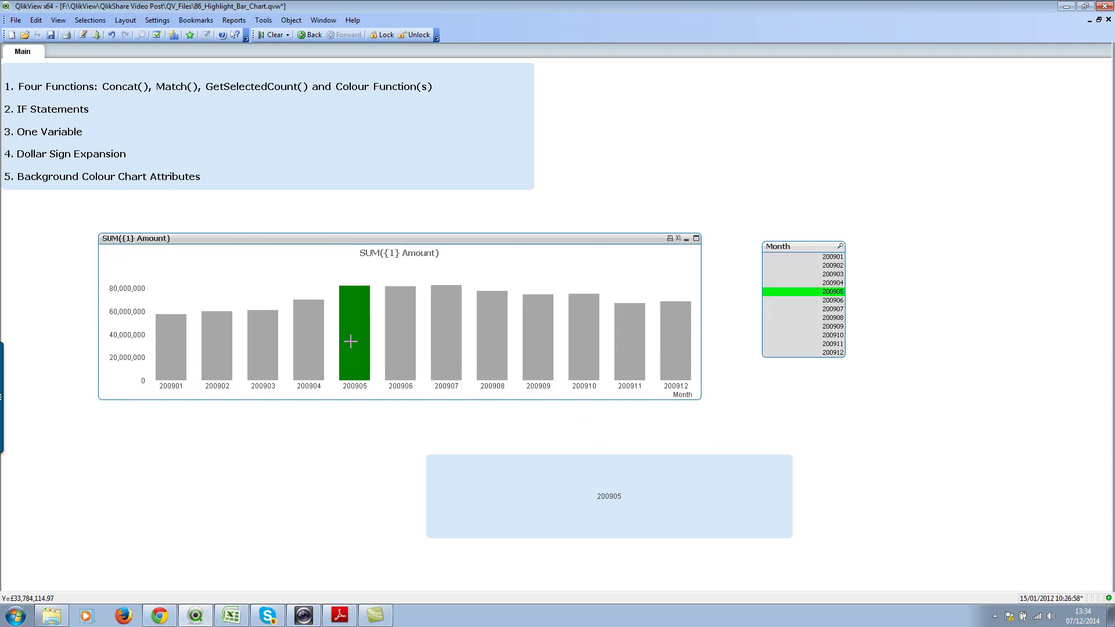
pyautogui.click(299, 342)
pyautogui.click(270, 343)
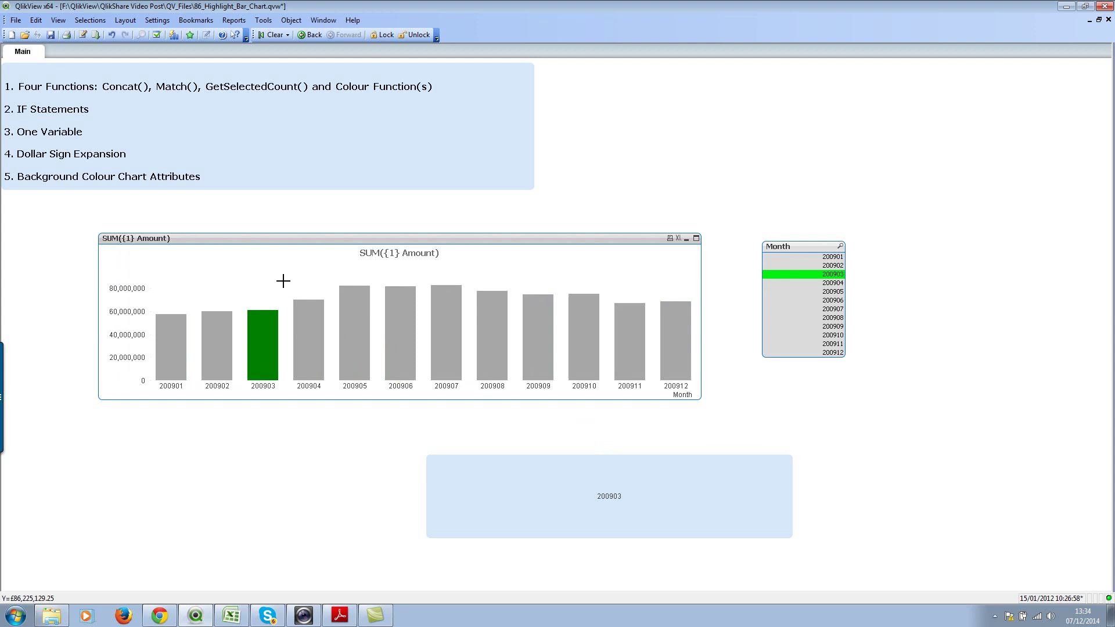
# Drag-select bars 200903–200906, try 200910 alone, then go Back to the four-month selection.
pyautogui.moveTo(250, 266); pyautogui.dragTo(417, 409)
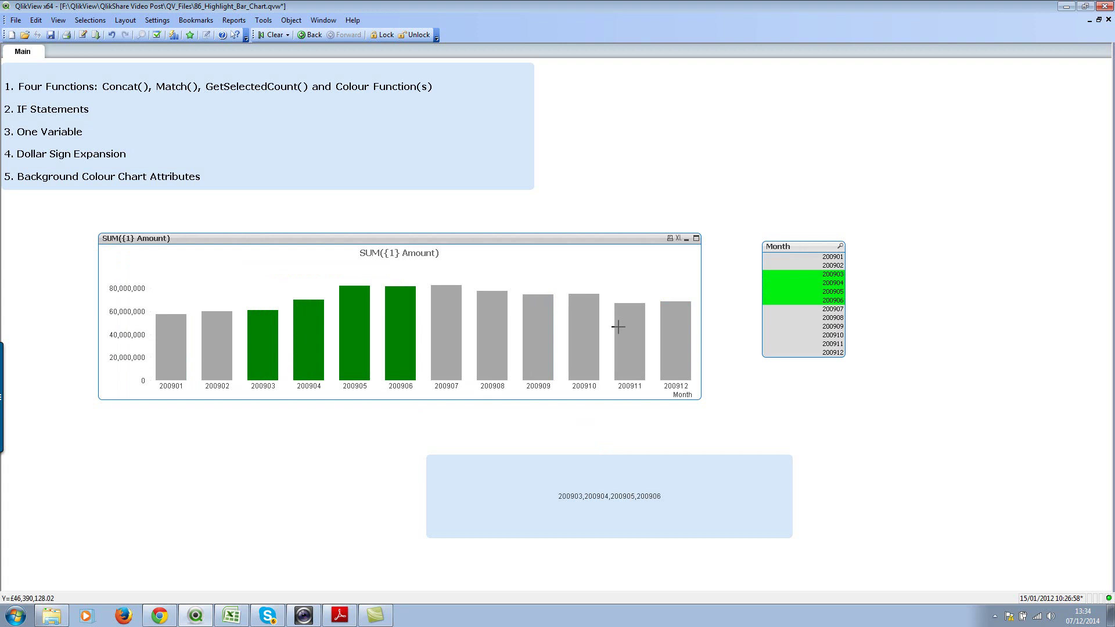
pyautogui.click(586, 321)
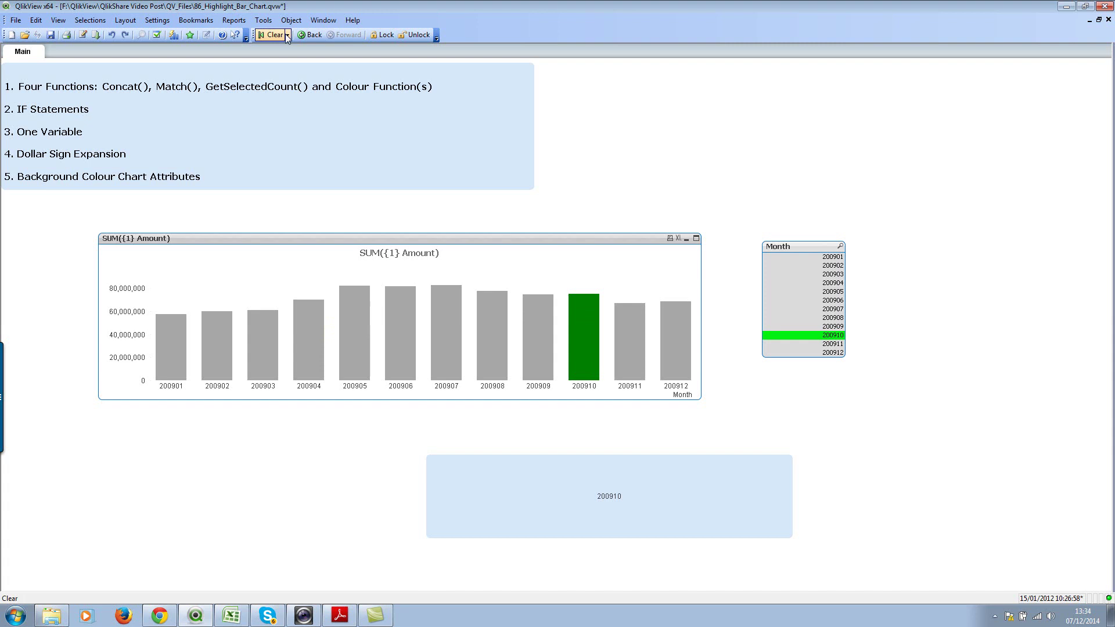
pyautogui.click(310, 35)
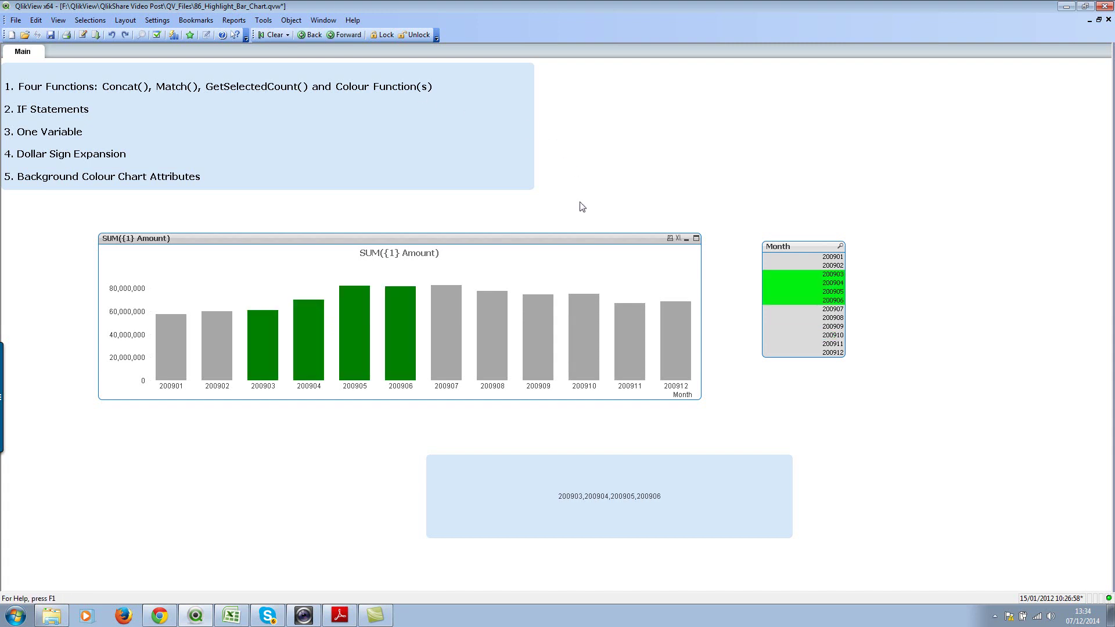